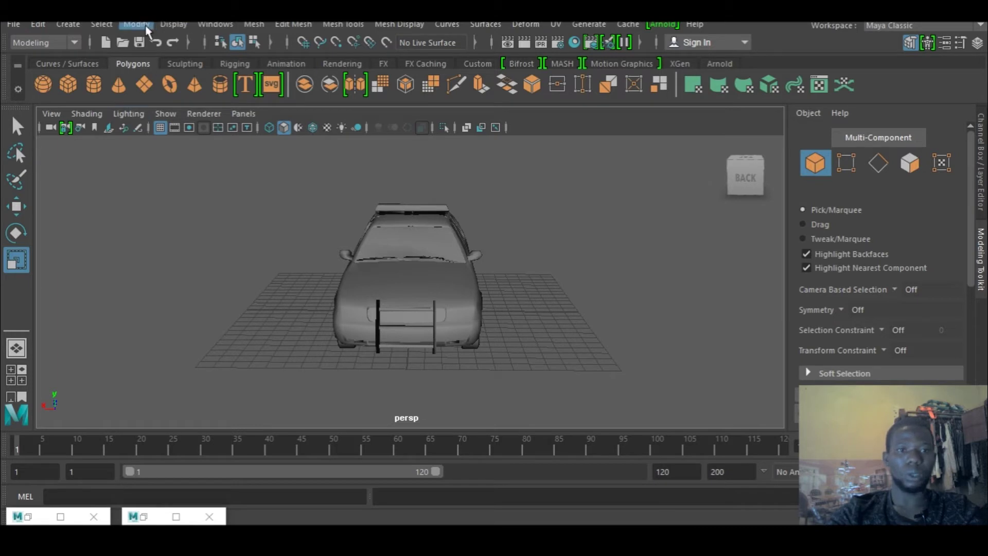
Select the persp camera from the Outliner, then close the Outliner
left_click(215, 24)
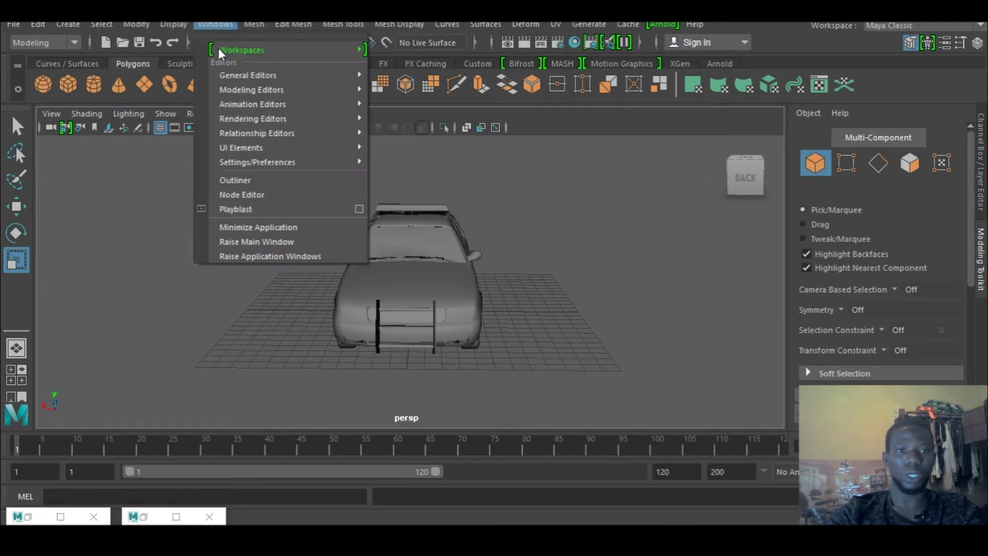
left_click(249, 180)
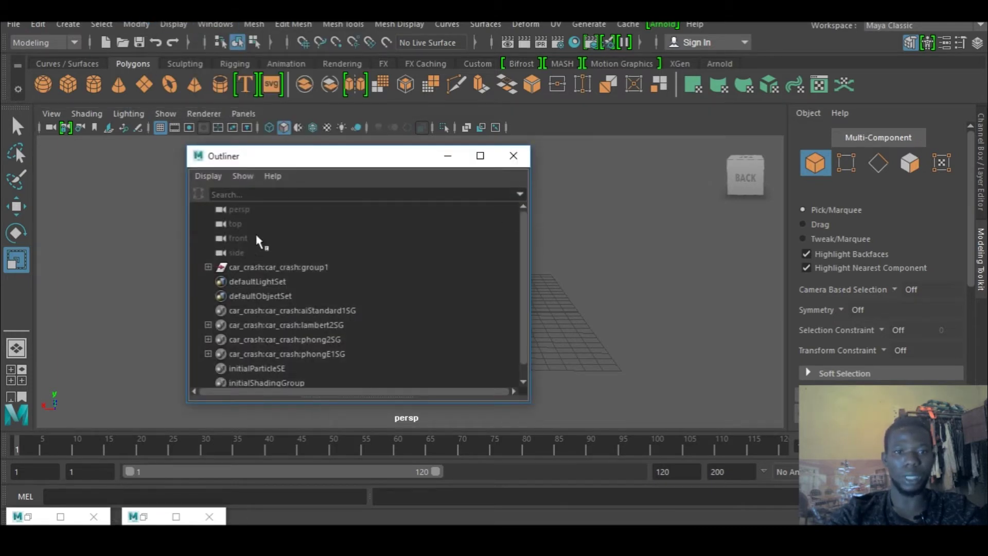
left_click(256, 211)
left_click(447, 155)
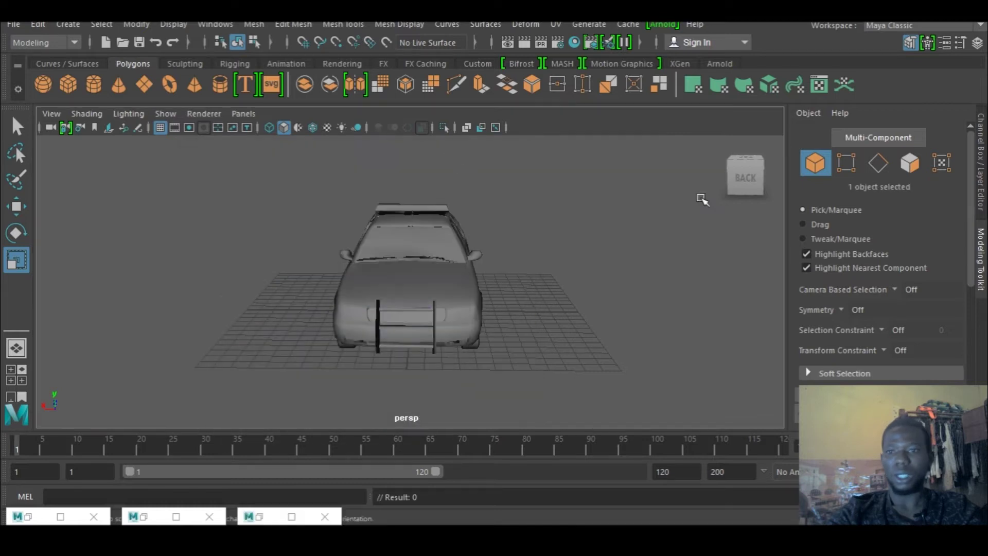
Show the perspShape attributes and scroll to its Environment and Image Plane settings
left_click(984, 185)
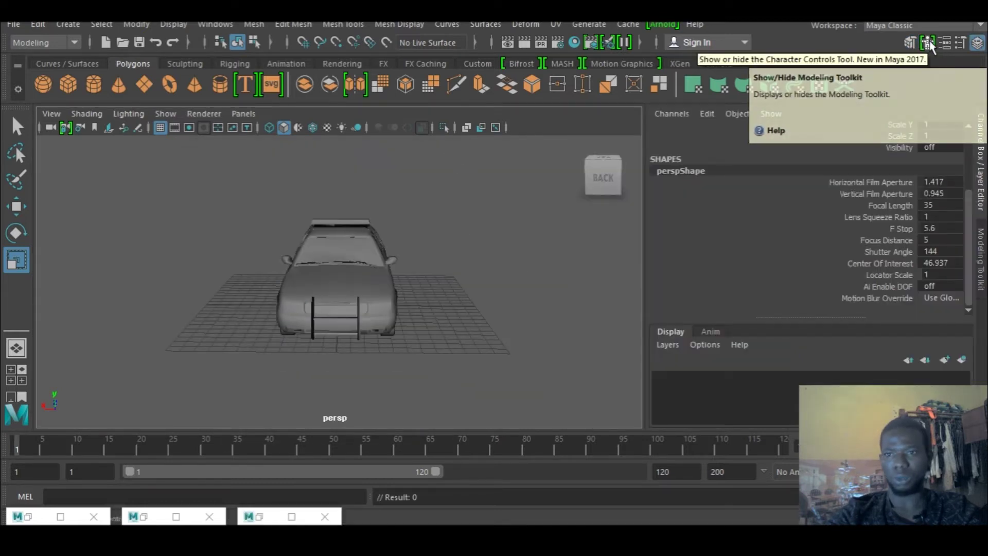
left_click(946, 43)
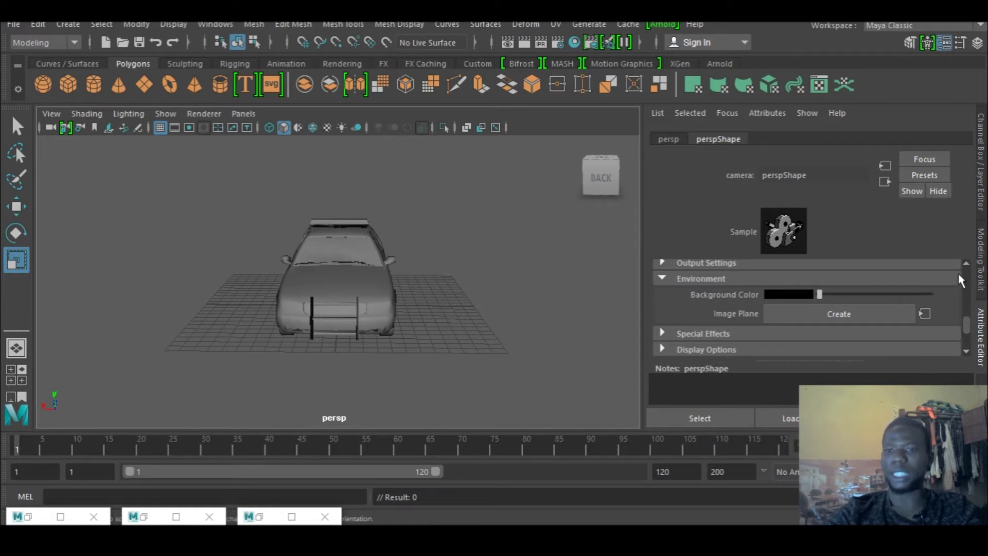
scroll(756, 355, "down", 5)
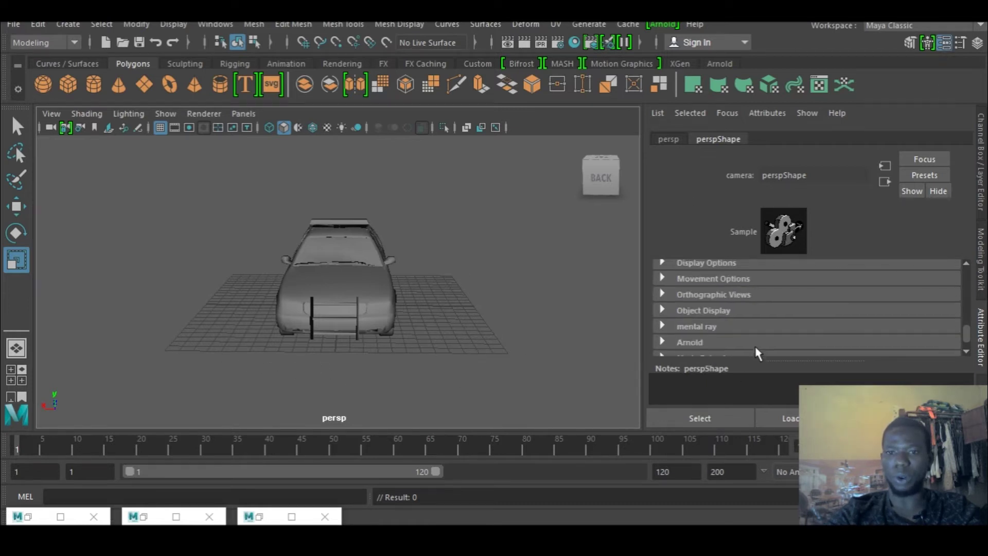
scroll(713, 285, "up", 2)
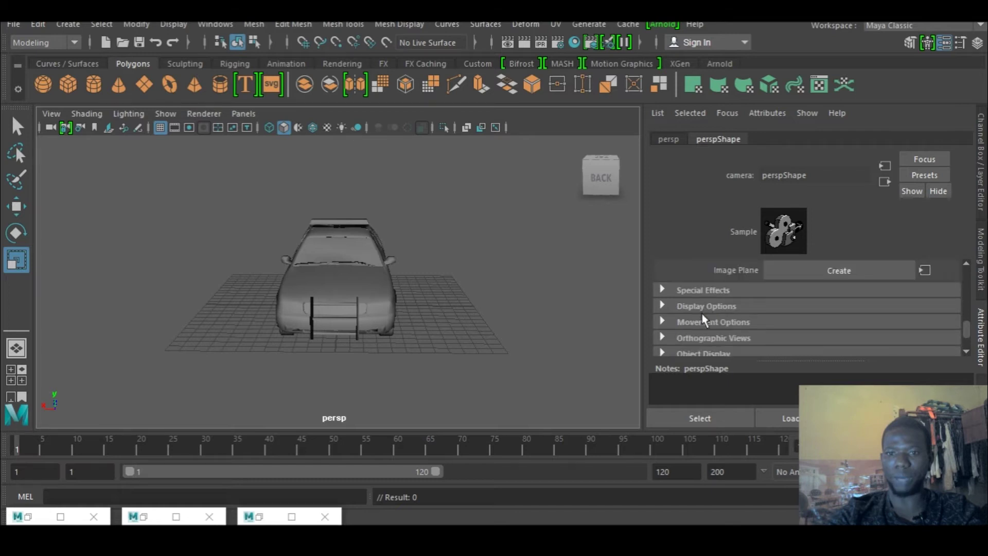
scroll(702, 319, "down", 4)
scroll(701, 316, "up", 4)
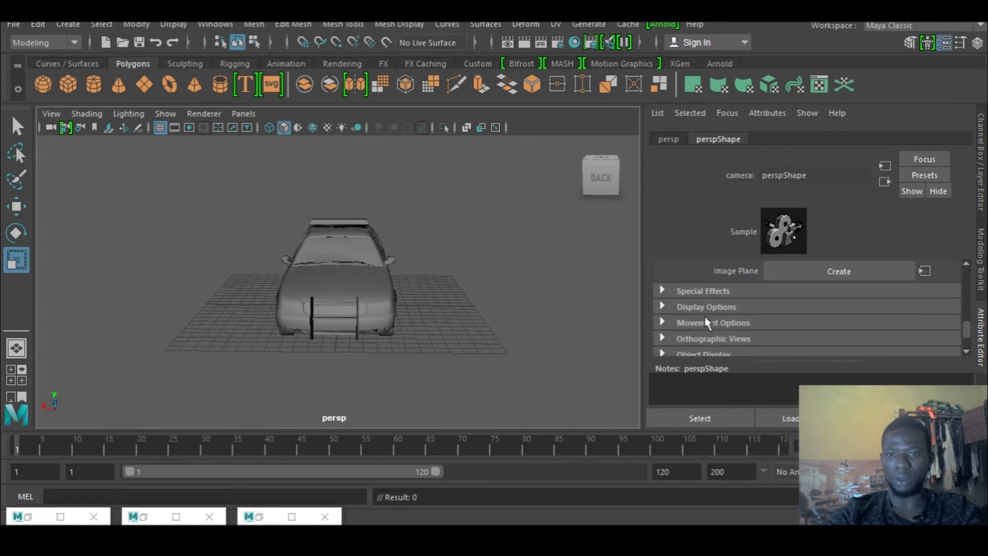
scroll(706, 322, "up", 2)
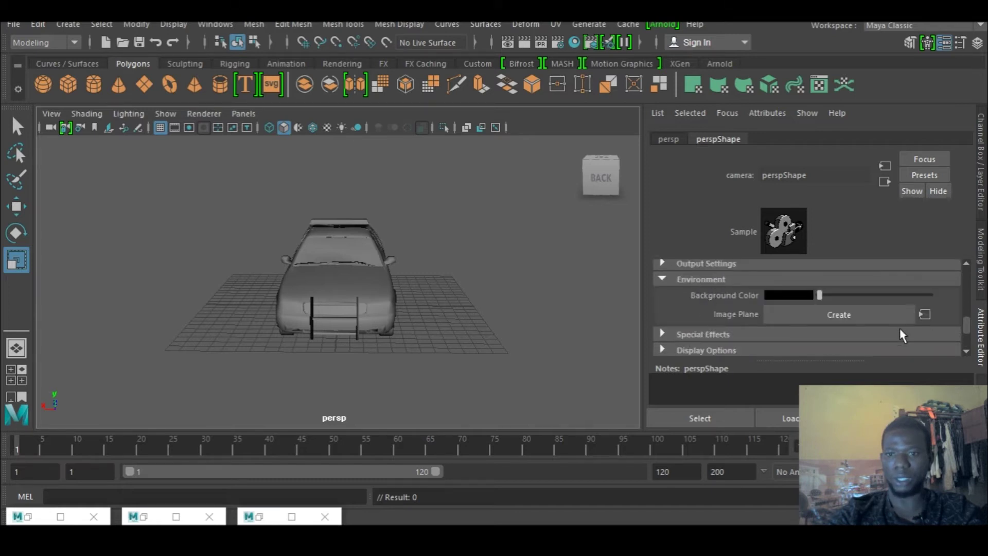
Create a camera image plane with 4396053-road-wallpaper.jpg, then frame the car lower and closer
left_click(833, 320)
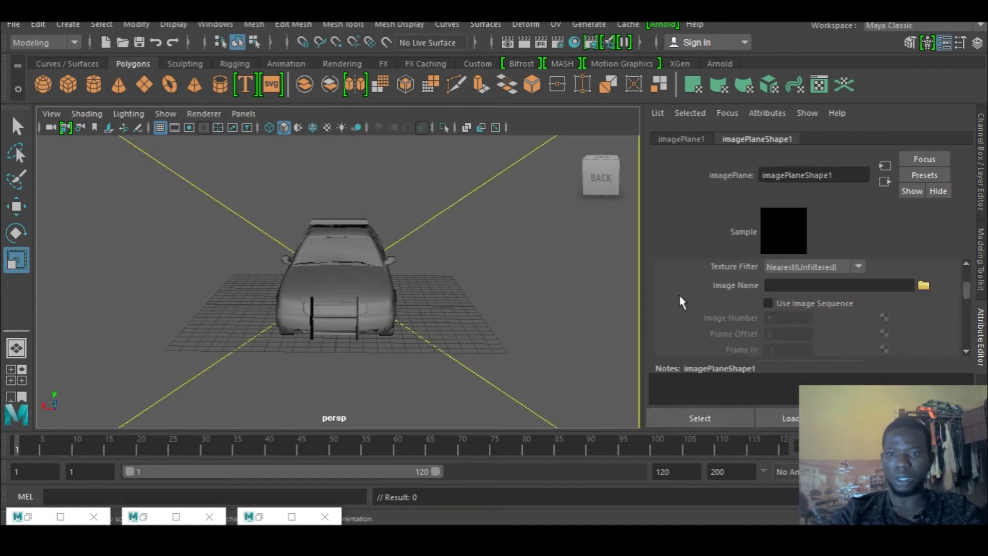
left_click(924, 286)
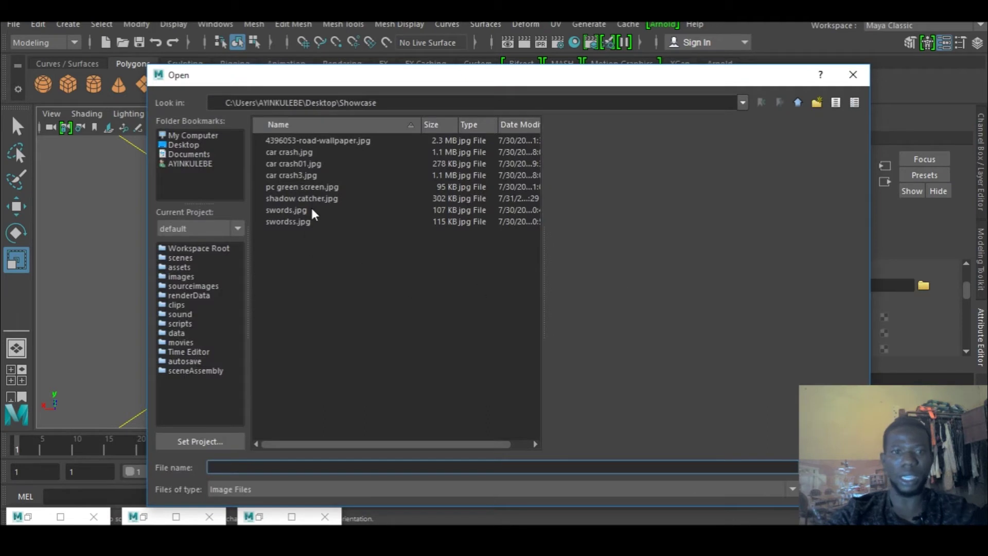
left_click(307, 141)
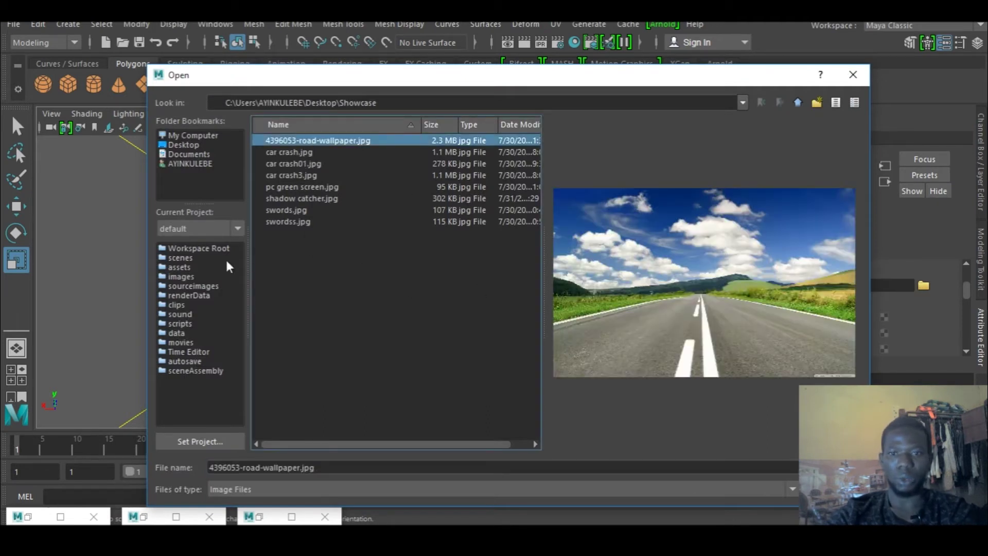
left_click(831, 467)
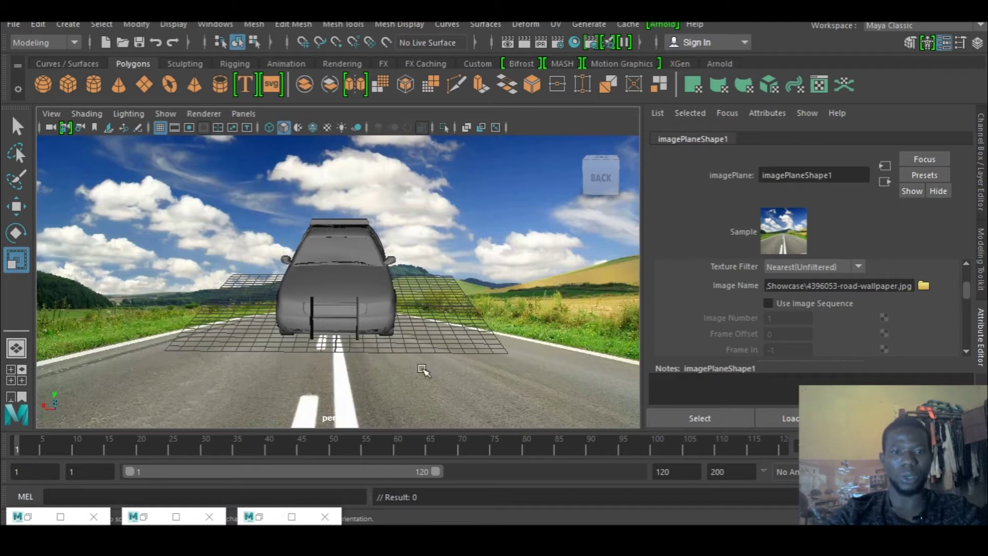
left_click_drag(396, 379, 489, 407, "alt")
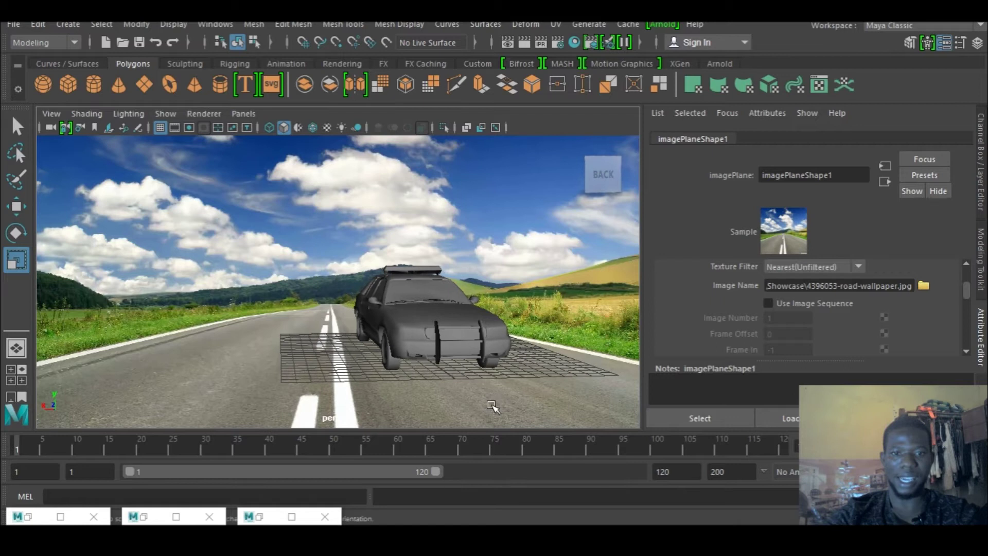
right_click_drag(482, 404, 516, 406, "alt")
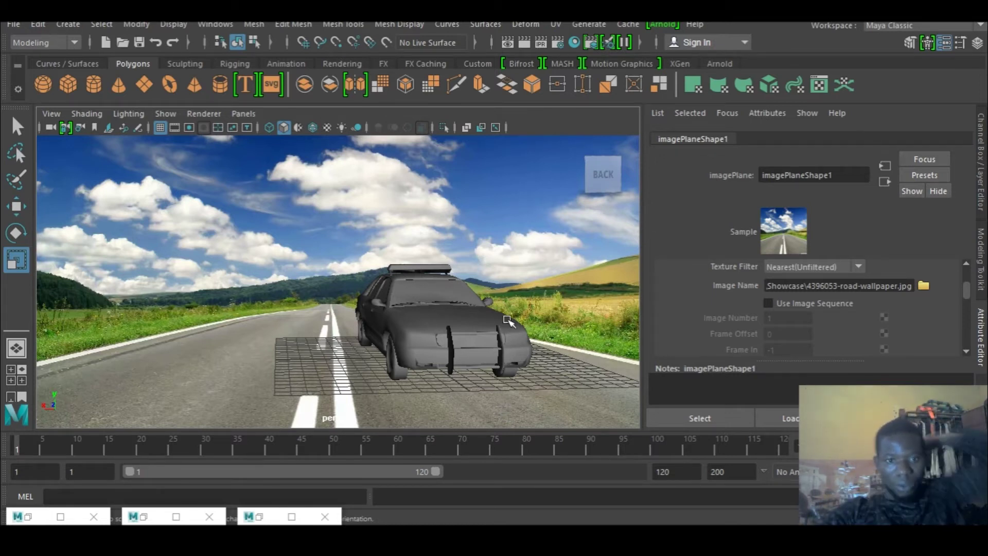
Create a polygon plane, stretch it wide, and expand its polyPlane1 inputs in the Channel Box
left_click(144, 84)
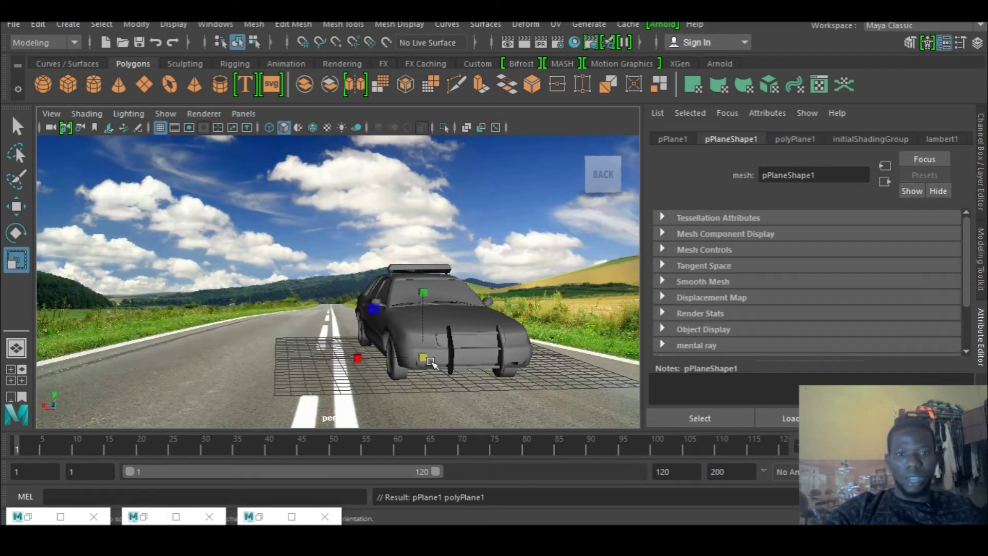
left_click_drag(358, 358, 36, 360)
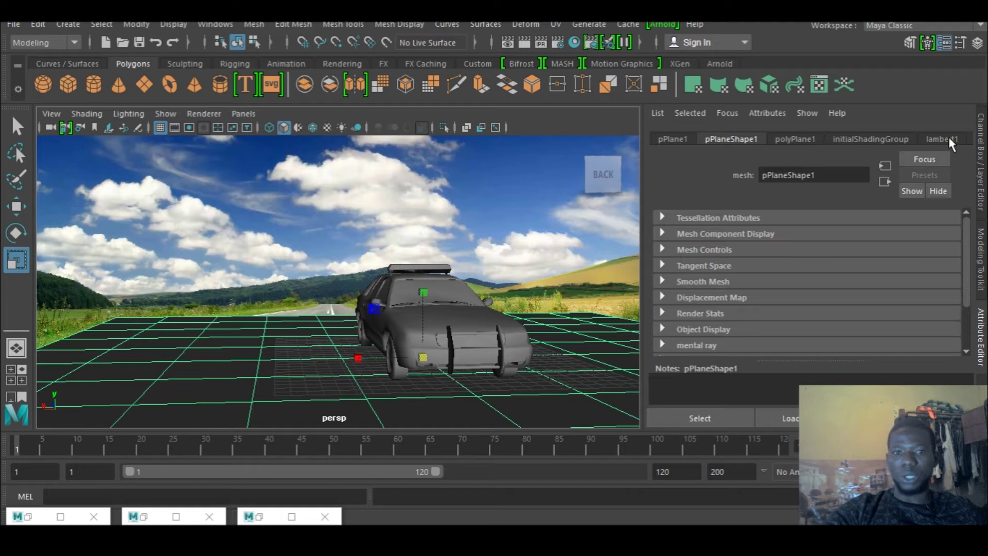
key("ctrl+a")
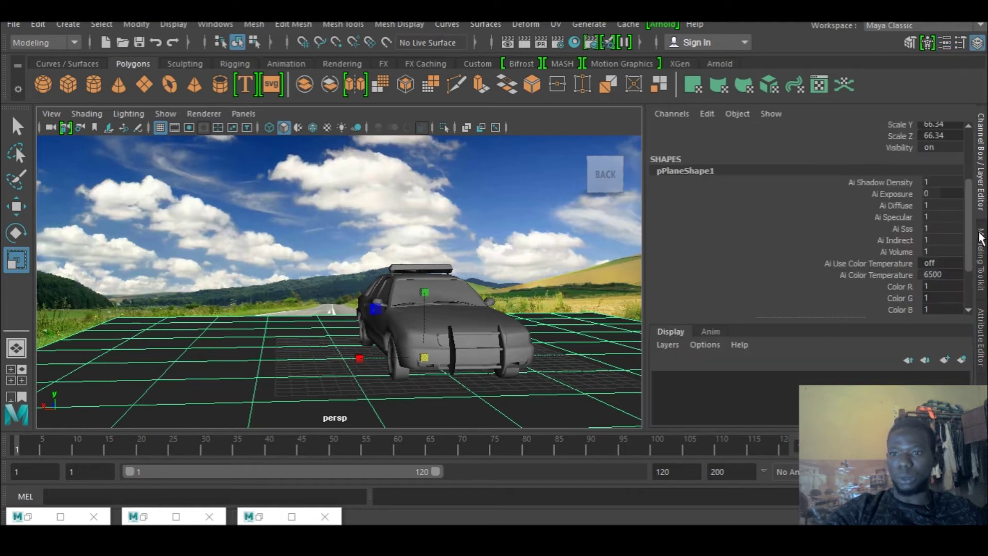
left_click_drag(969, 241, 976, 289)
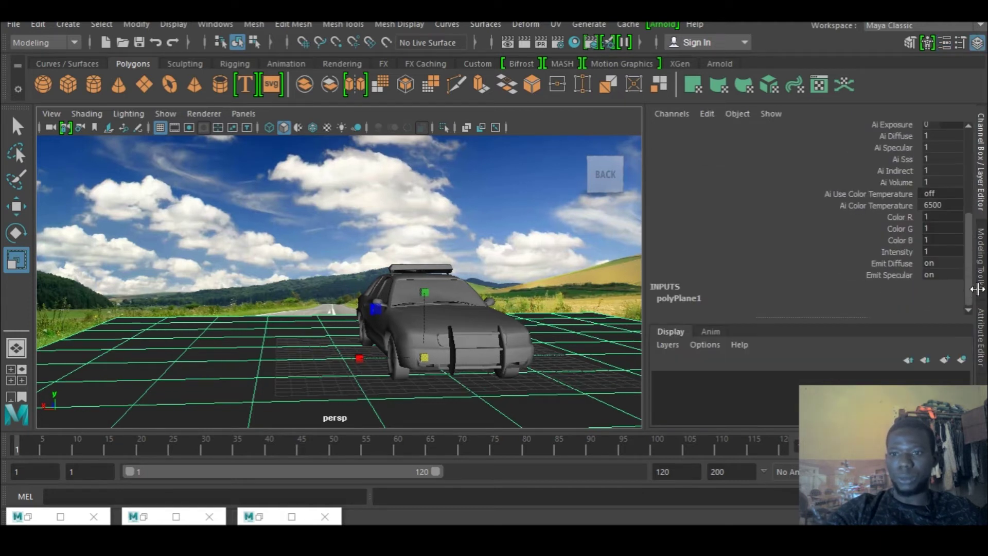
left_click(696, 297)
scroll(782, 272, "down", 2)
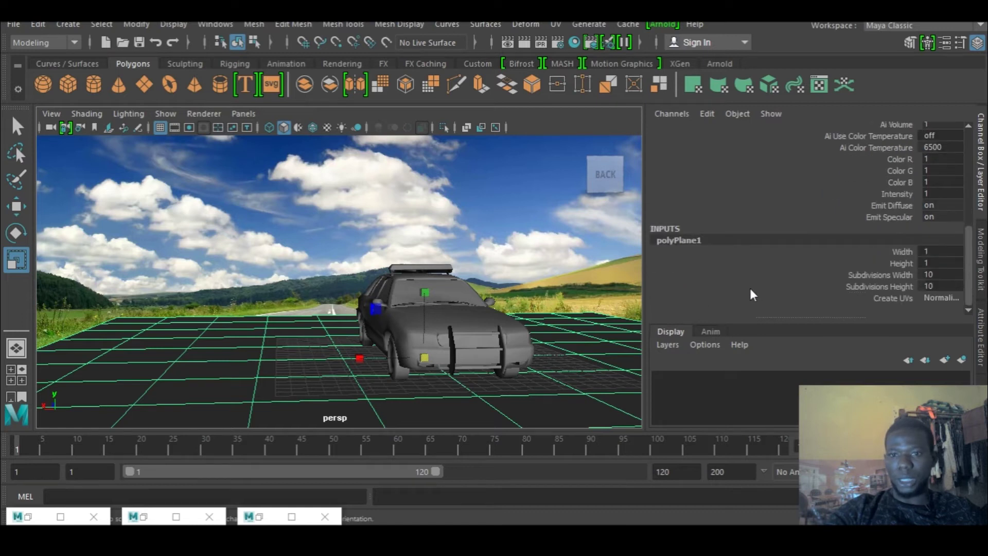
Set polyPlane1 Subdivisions Width and Height to 1 and scale the plane out to the horizon
left_click_drag(951, 283, 946, 275)
left_click(947, 284)
type("1")
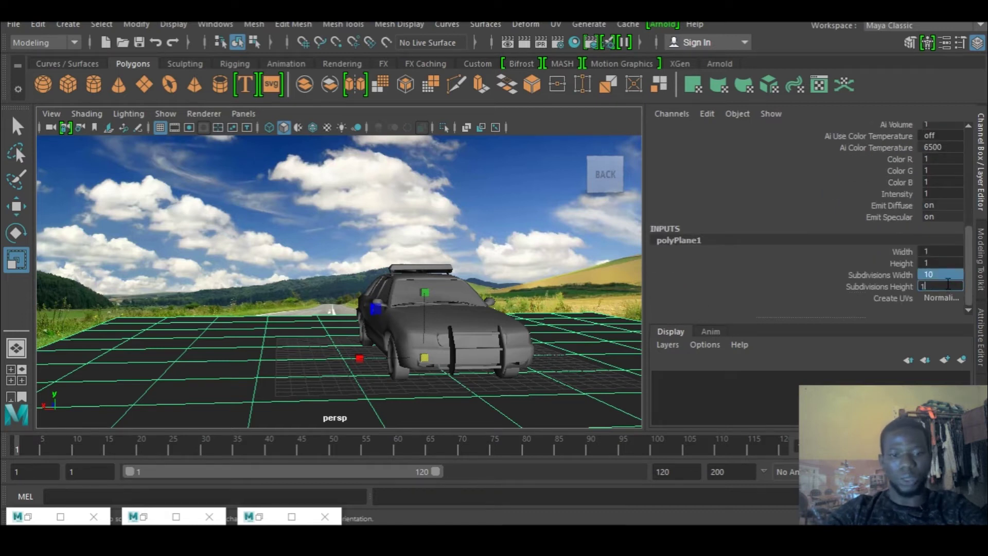
key("Return")
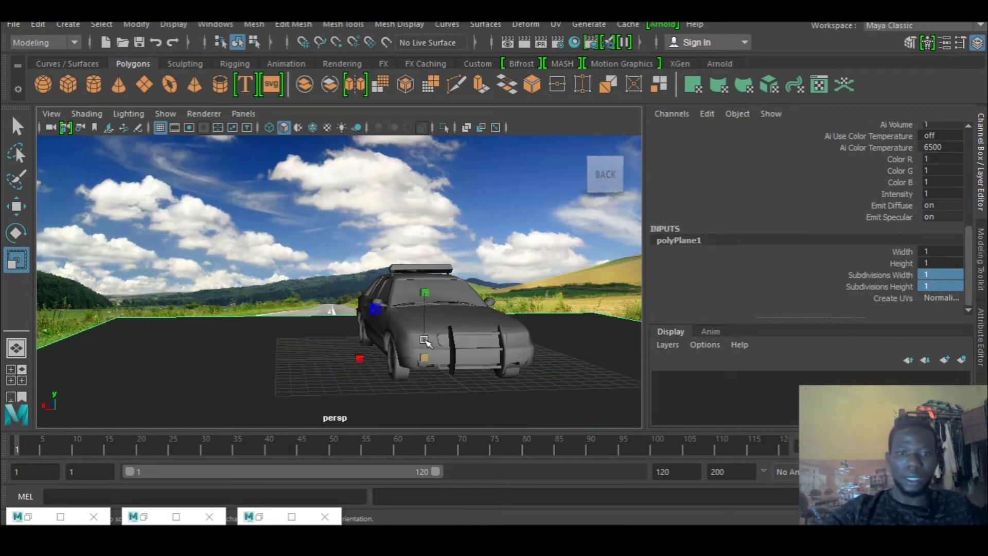
left_click_drag(419, 356, 520, 393)
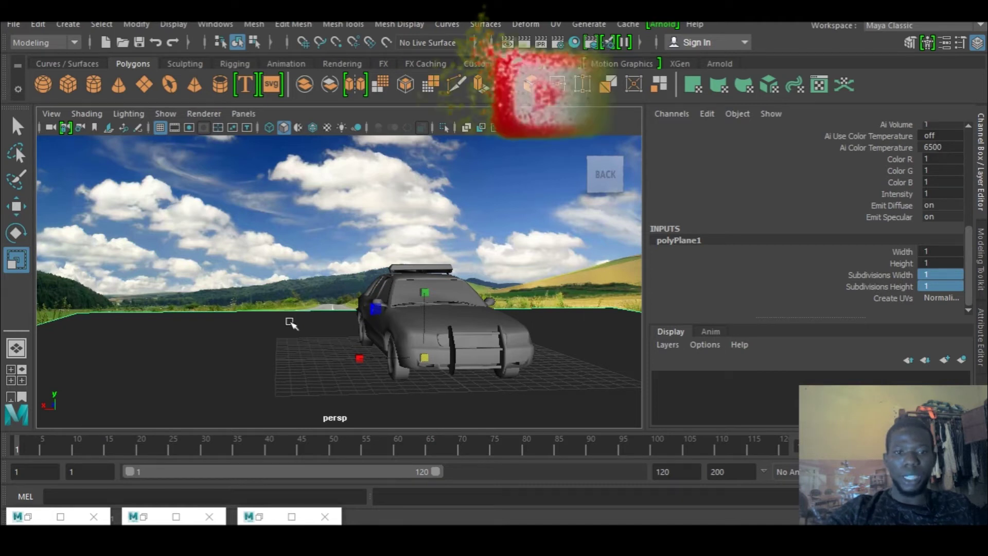
right_click_drag(289, 319, 290, 485)
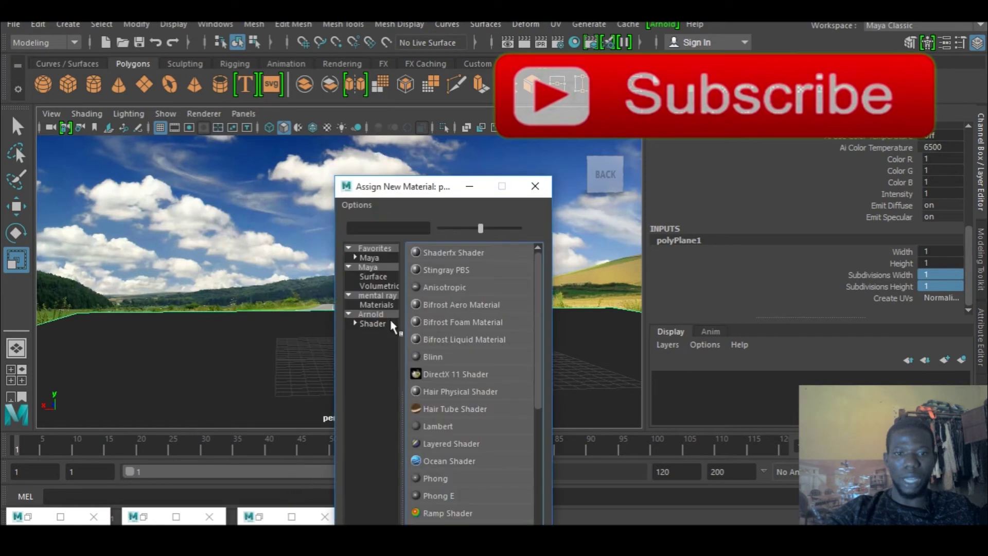
Assign an aiShadowCatcher material to the ground plane and render the current frame in Arnold
left_click(372, 314)
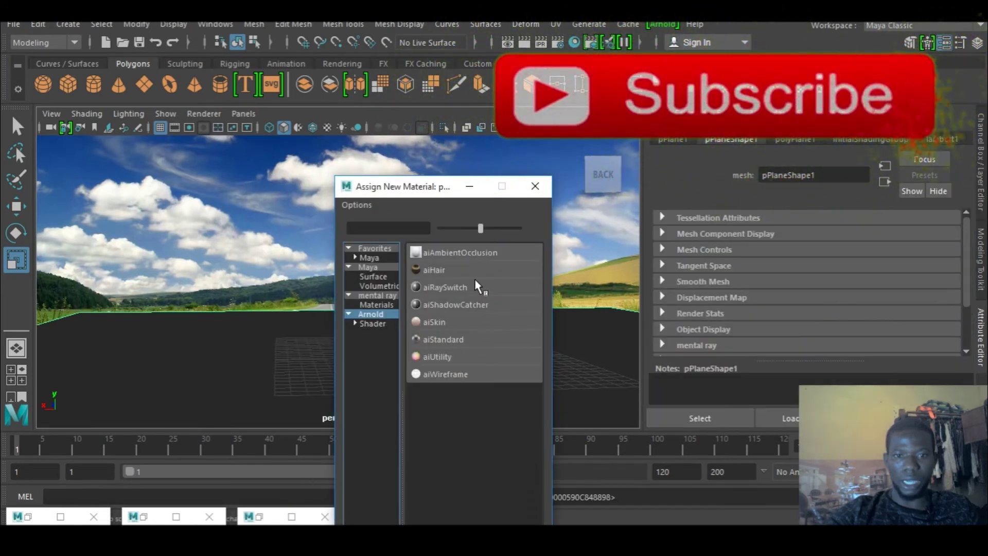
left_click(460, 307)
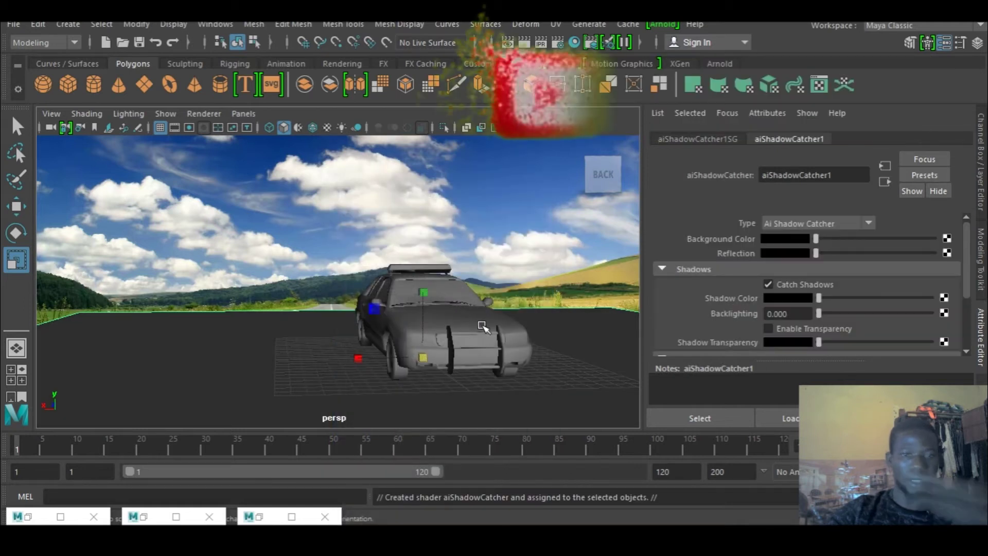
left_click(524, 42)
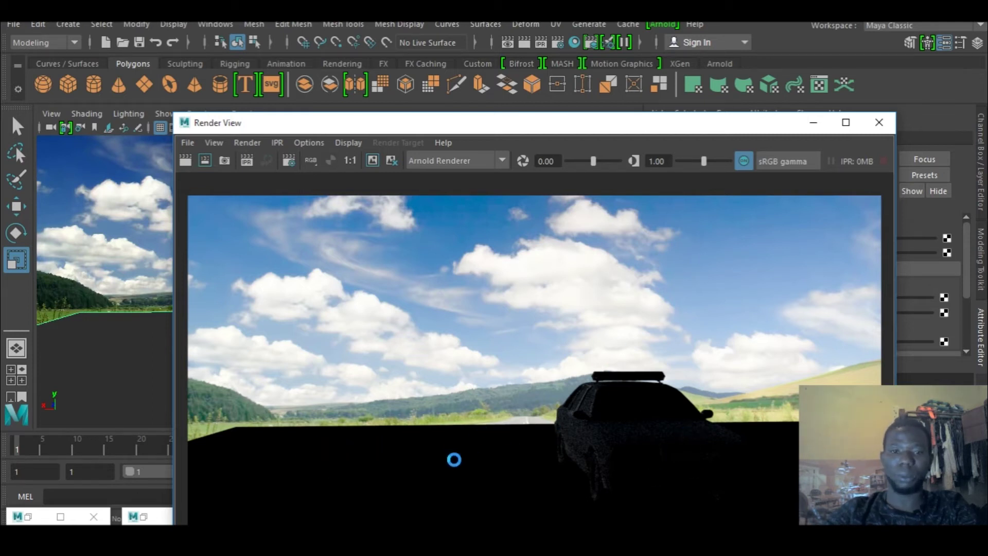
Minimize the Render View and inspect the Arnold section of pPlaneShape1
left_click(814, 123)
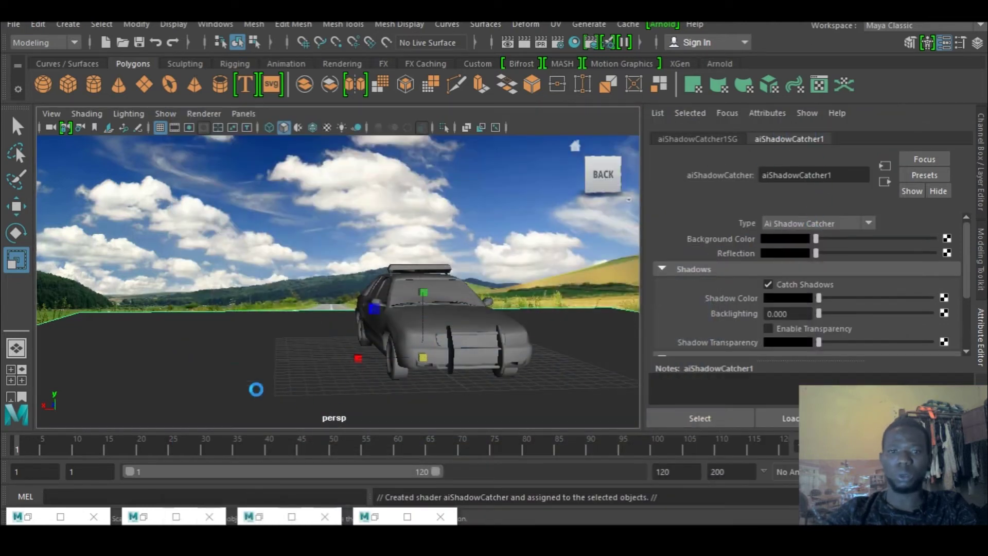
left_click(244, 339)
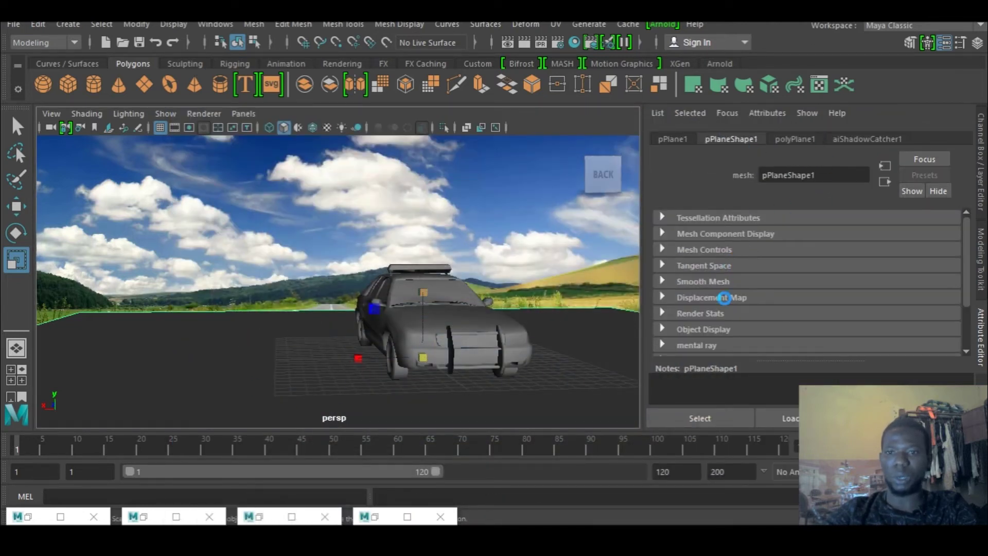
scroll(703, 280, "down", 2)
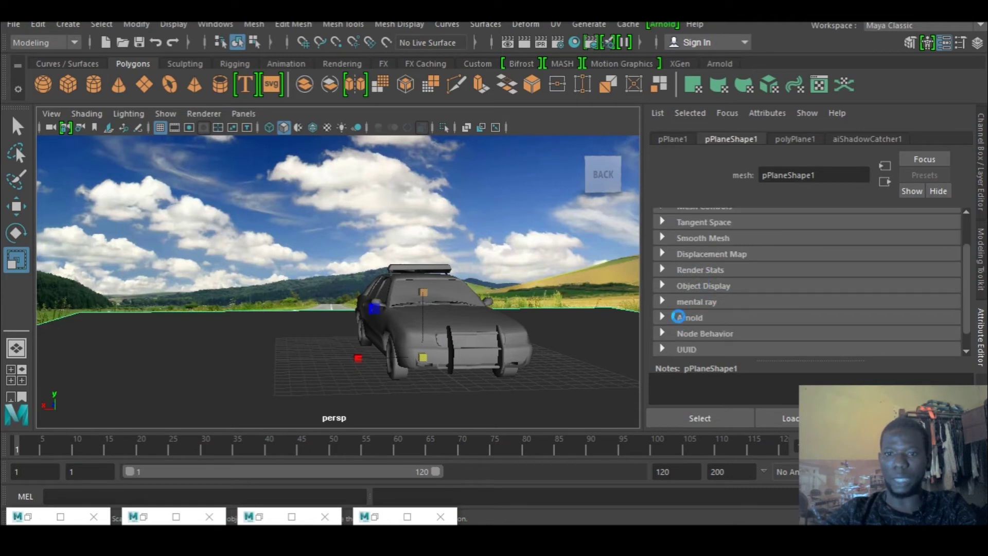
left_click(684, 314)
scroll(718, 319, "down", 2)
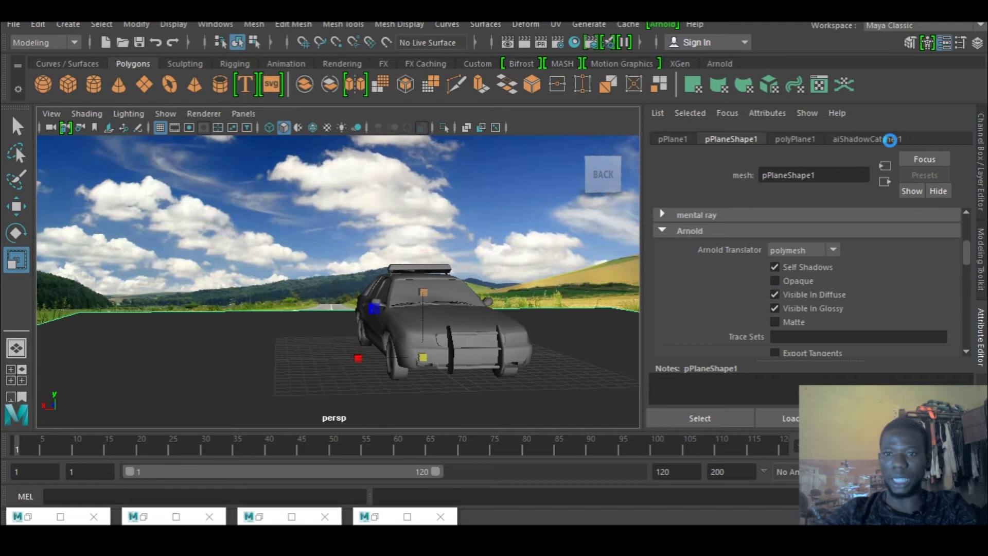
Tick Enable Transparency under Shadows in the aiShadowCatcher1 material
left_click(863, 138)
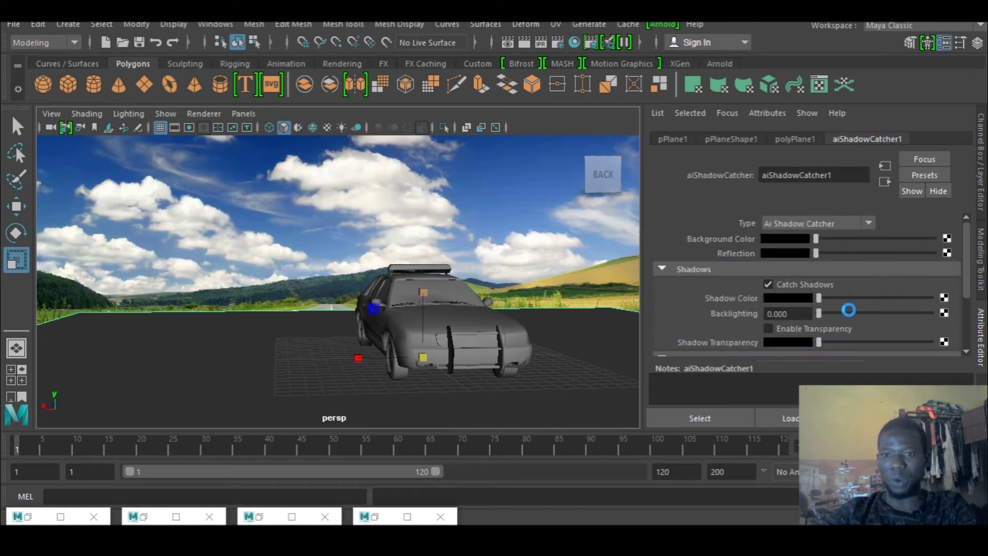
scroll(848, 310, "down", 2)
left_click(767, 285)
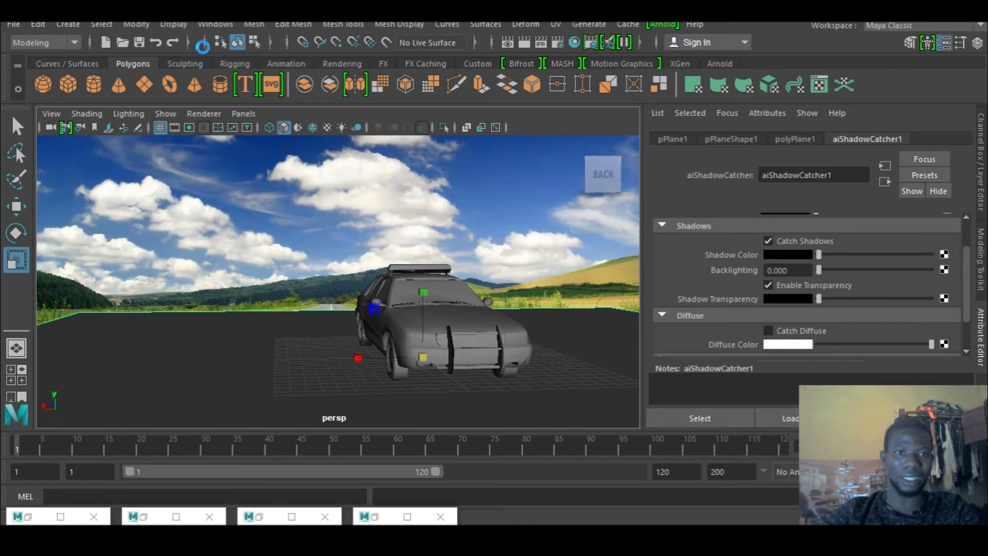
left_click(326, 63)
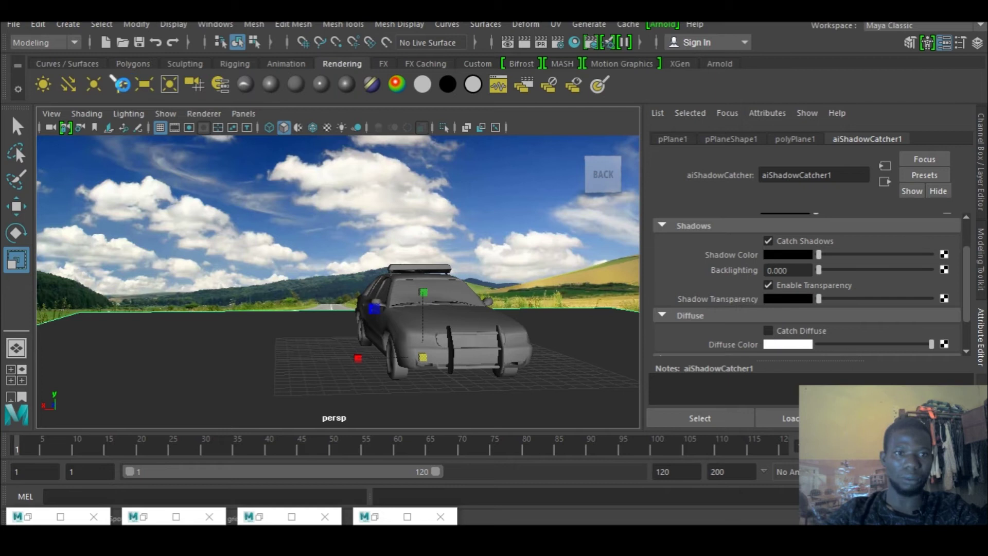
Add a directional light, scale it up, rotate it to angle over the car, and render again
left_click(67, 84)
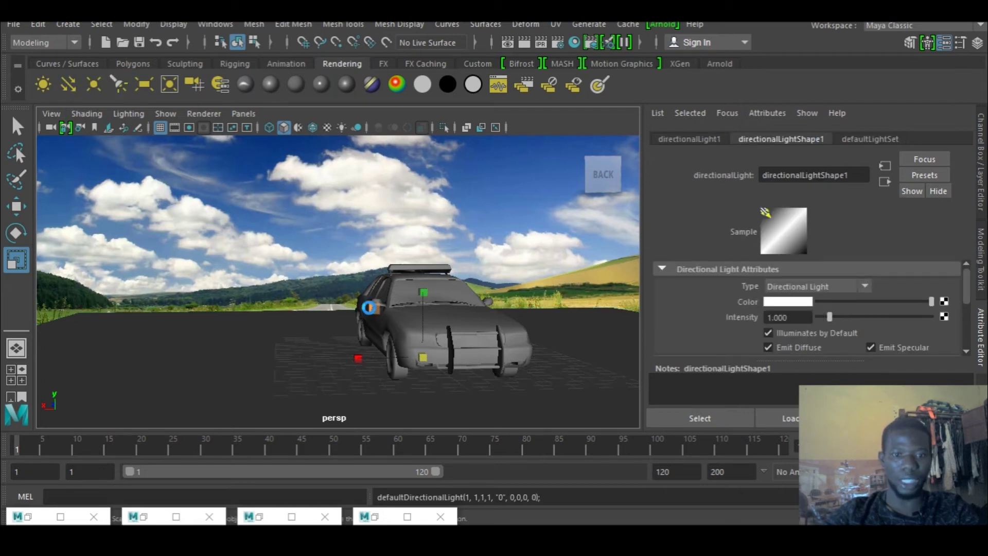
left_click_drag(495, 356, 556, 353)
key("w")
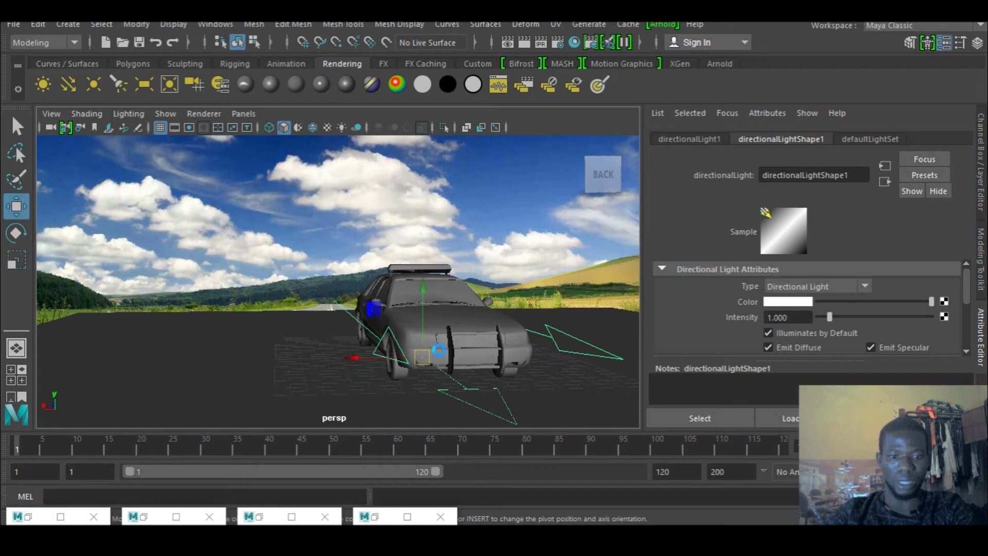
key("e")
left_click_drag(439, 333, 447, 342)
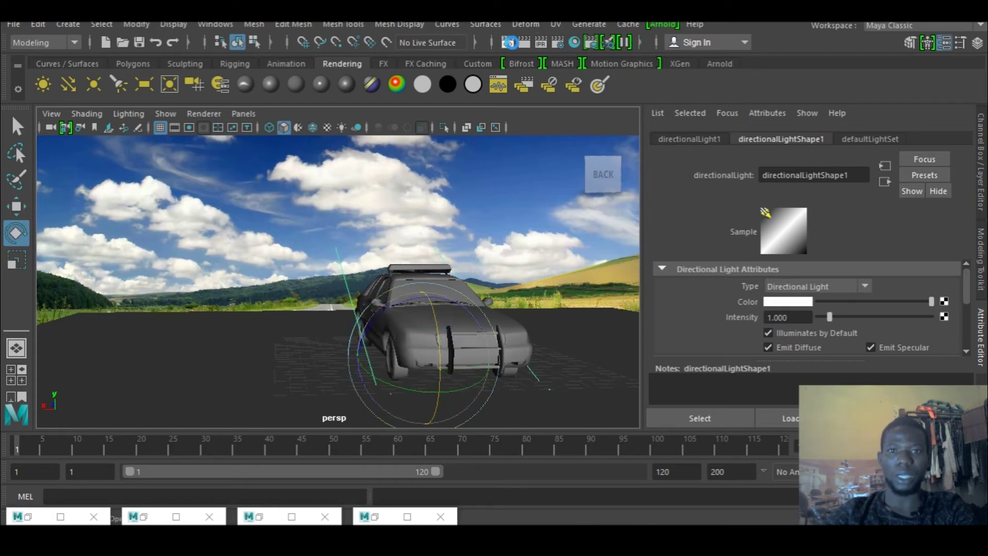
left_click(524, 43)
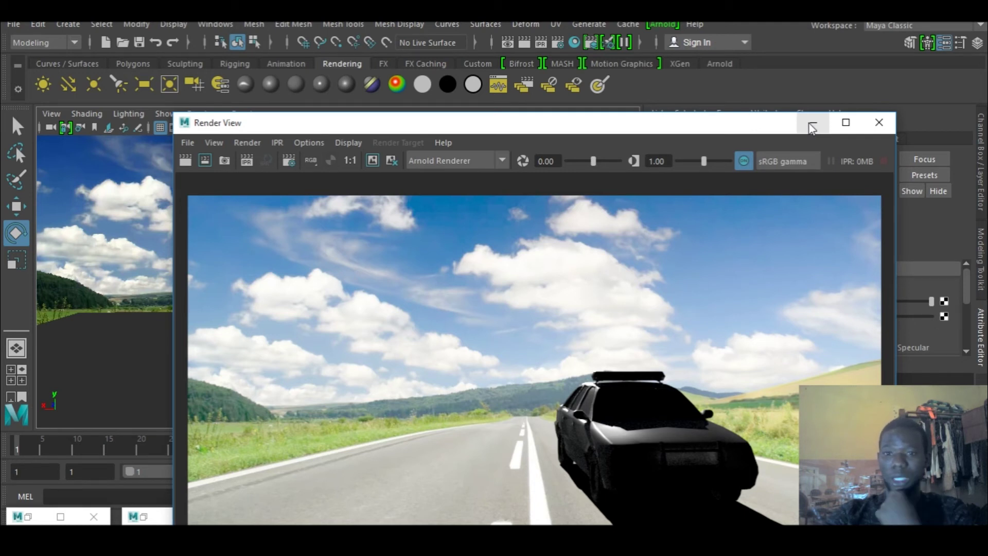
Minimize the finished Render View and restore the minimized Preferences window
left_click(811, 124)
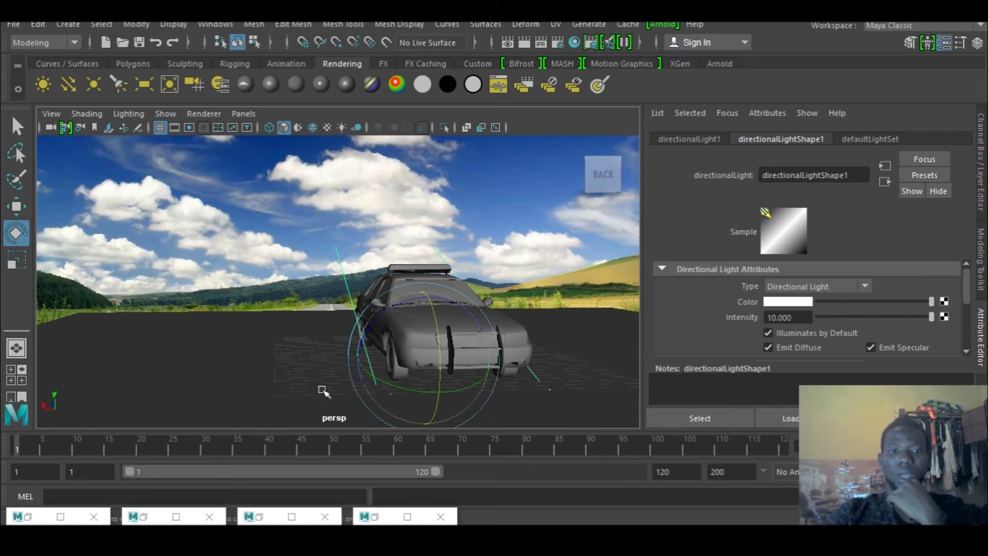
left_click(135, 518)
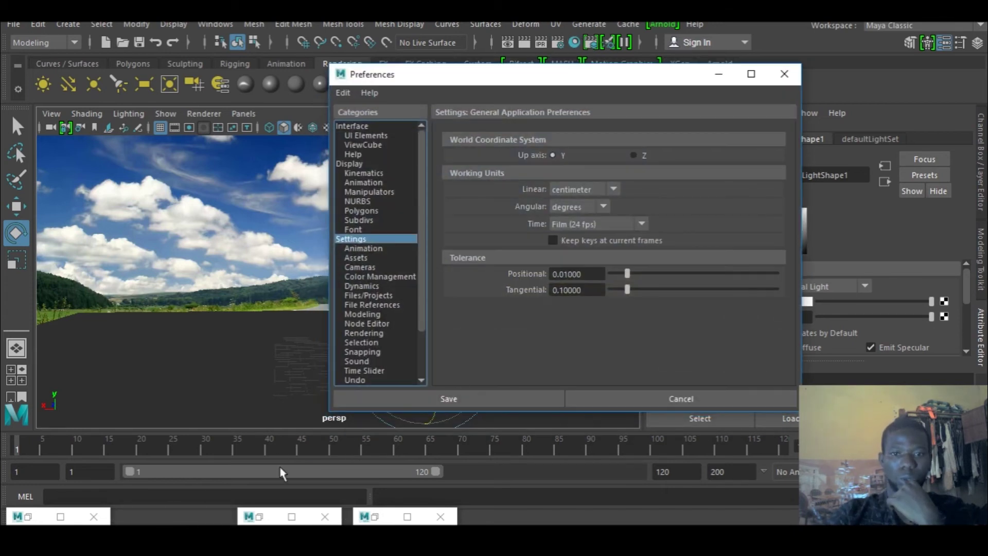
Close Preferences, the old Render View and leftover minimized windows, then start an Arnold IPR render
left_click(786, 76)
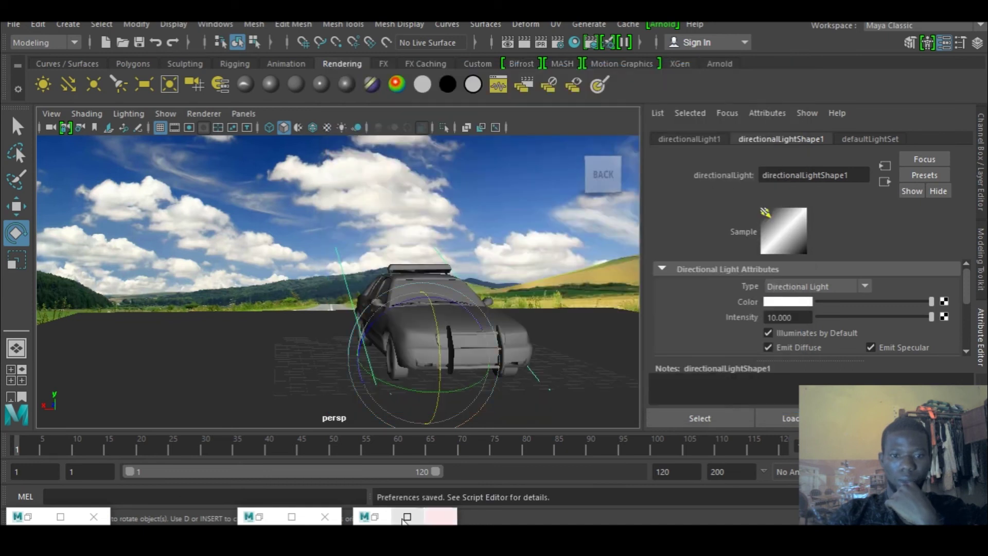
left_click(372, 516)
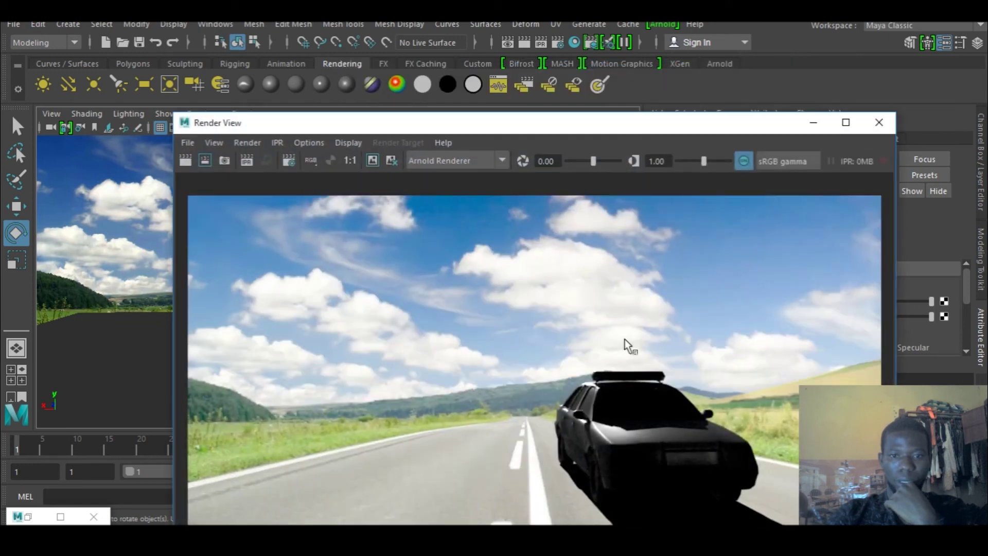
left_click(878, 121)
left_click(325, 517)
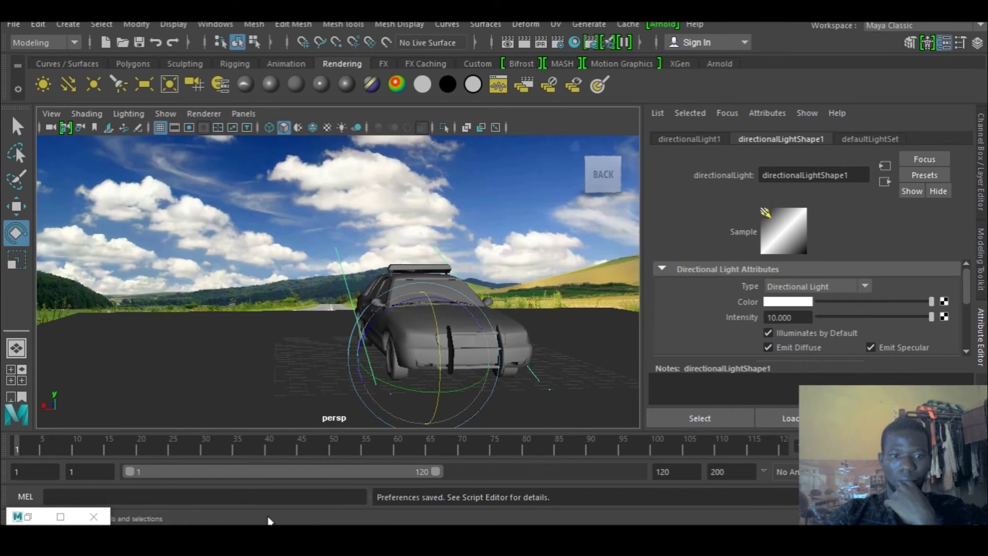
left_click(106, 512)
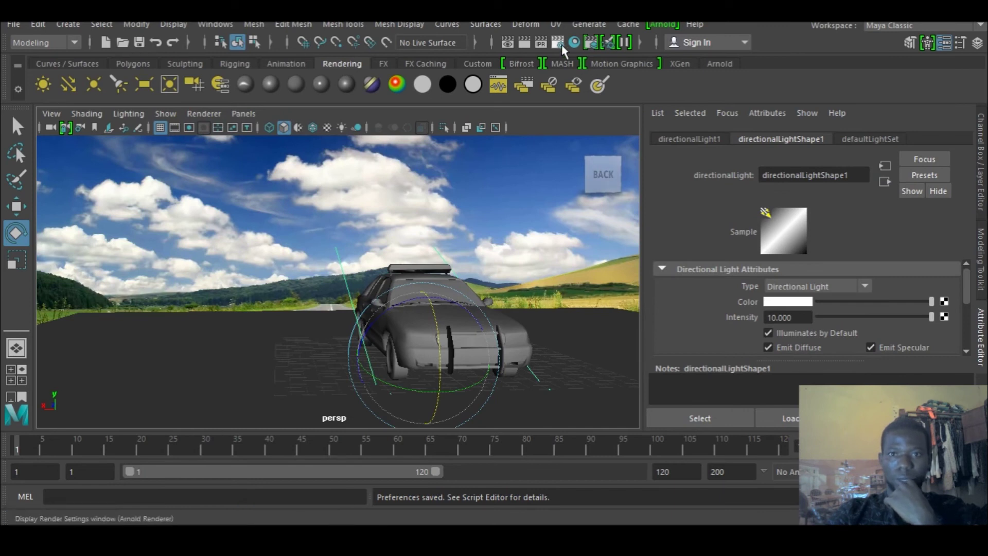
left_click(541, 42)
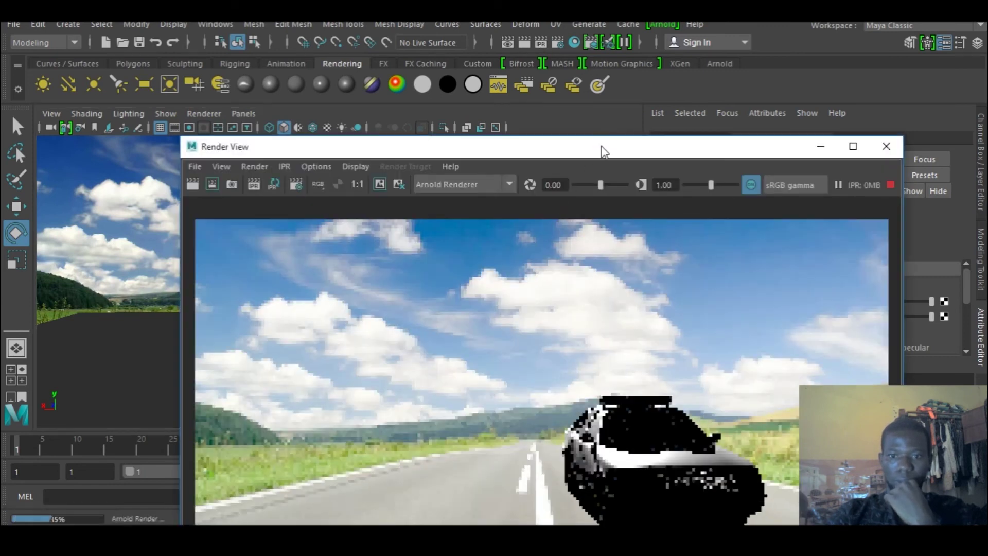
Narrow the Render View and drag the directional light's Shadow Color slider to soften the car's shadow
left_click_drag(604, 151, 410, 89)
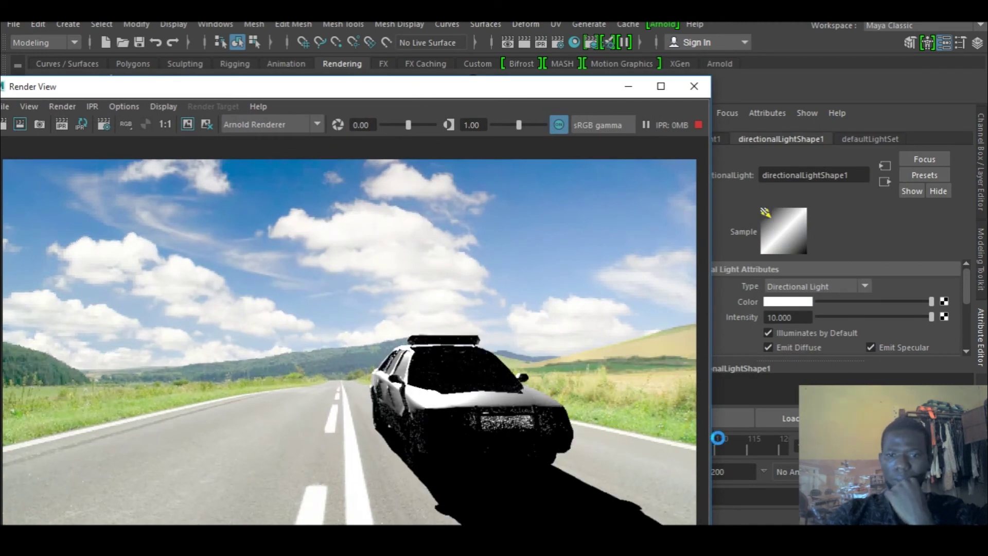
scroll(886, 330, "down", 2)
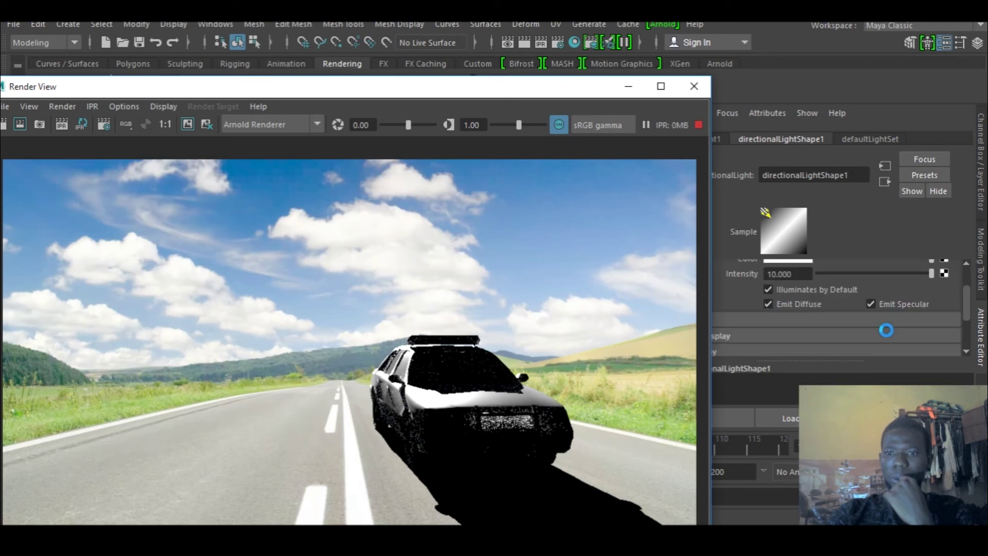
left_click_drag(712, 190, 582, 191)
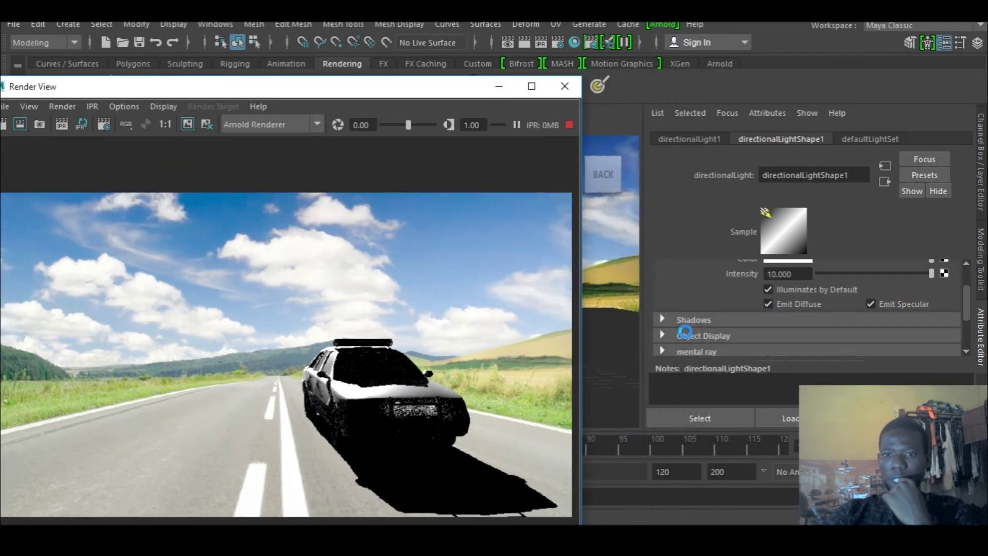
left_click(708, 321)
mouse_move(815, 334)
left_mouse_down()
mouse_move(839, 335)
mouse_move(826, 343)
left_mouse_up()
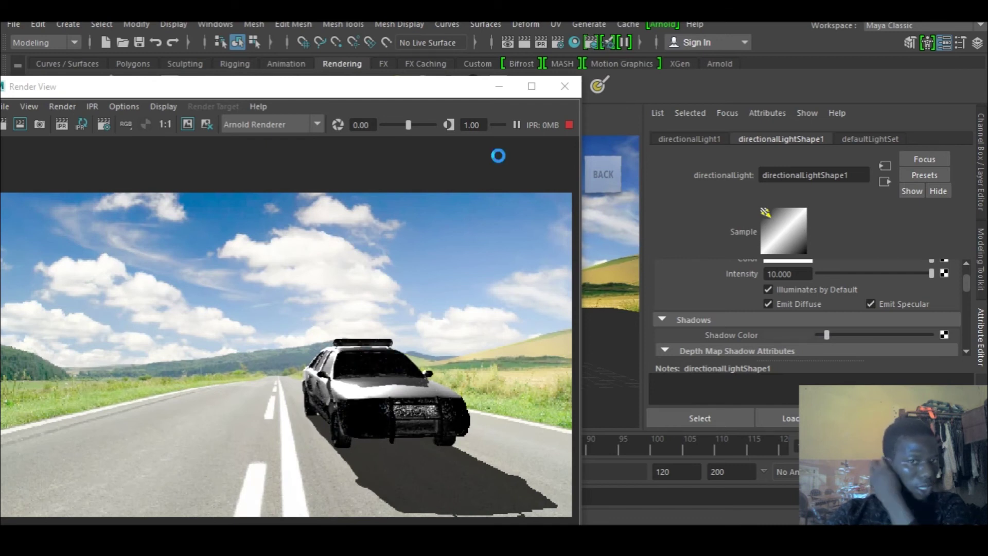
left_click(499, 87)
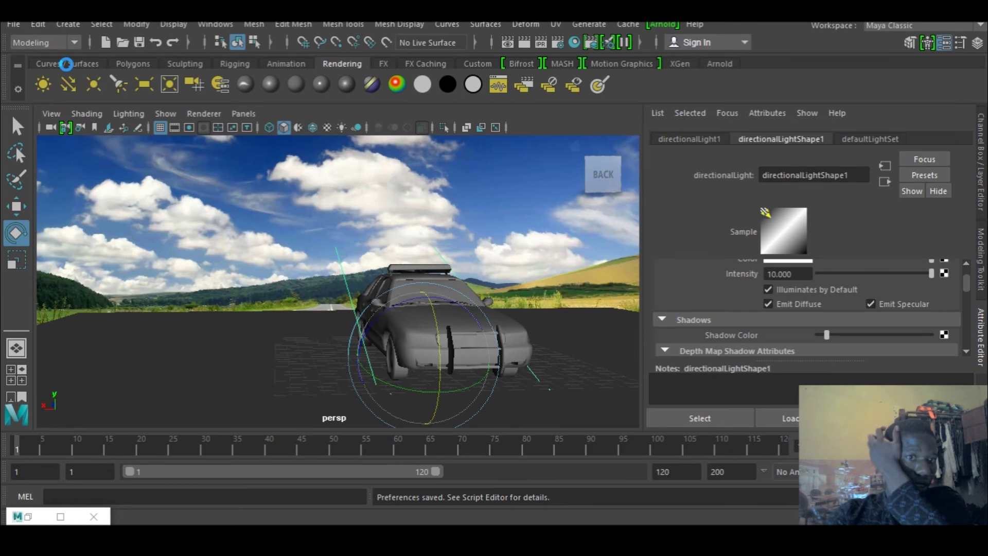
Create an area light and, in the maximized top view, move it toward the car's front
left_click(143, 83)
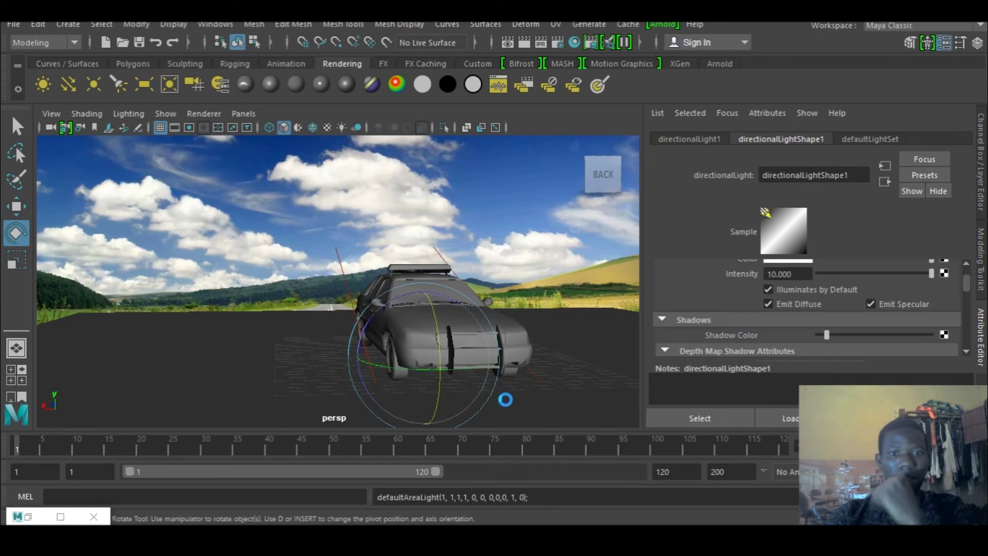
key("w")
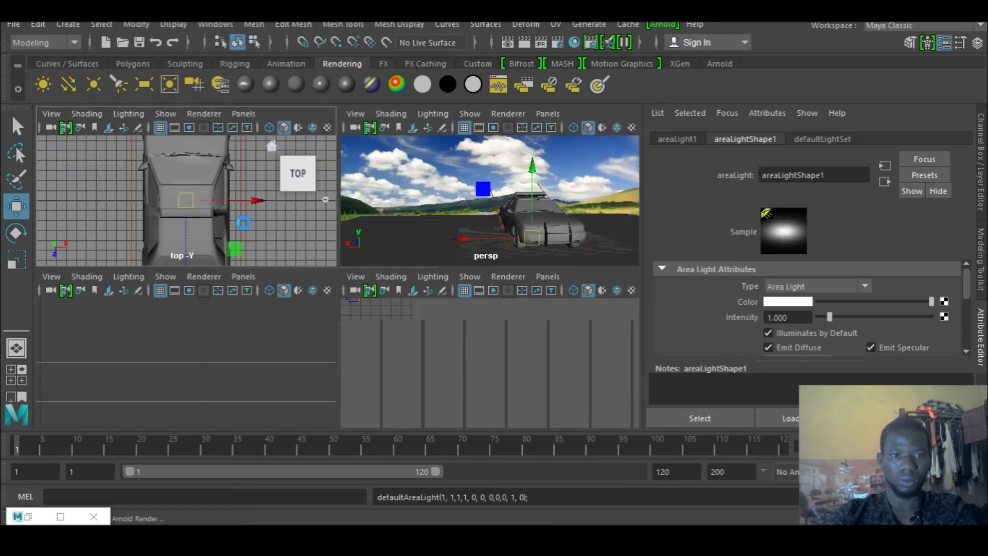
key("space")
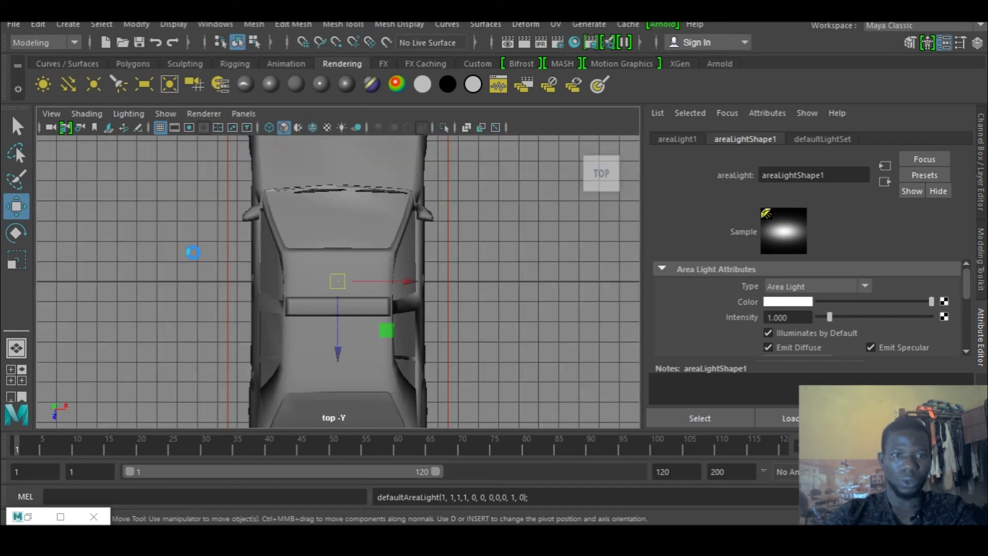
scroll(271, 282, "down", 3)
scroll(305, 306, "down", 2)
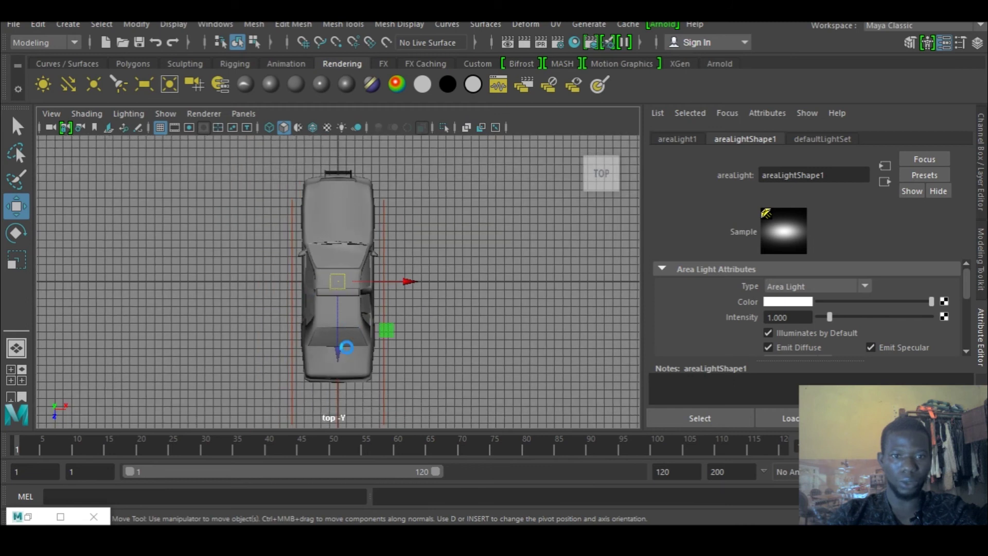
left_click_drag(338, 347, 346, 206)
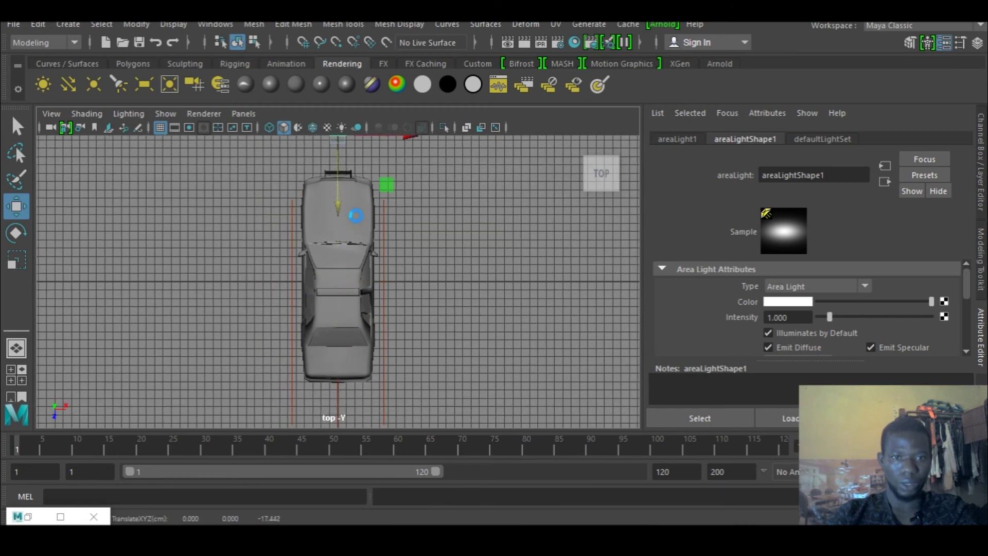
Scale the area light up to about 10.097 on all axes and check its transform channels
scroll(353, 214, "down", 2)
key("r")
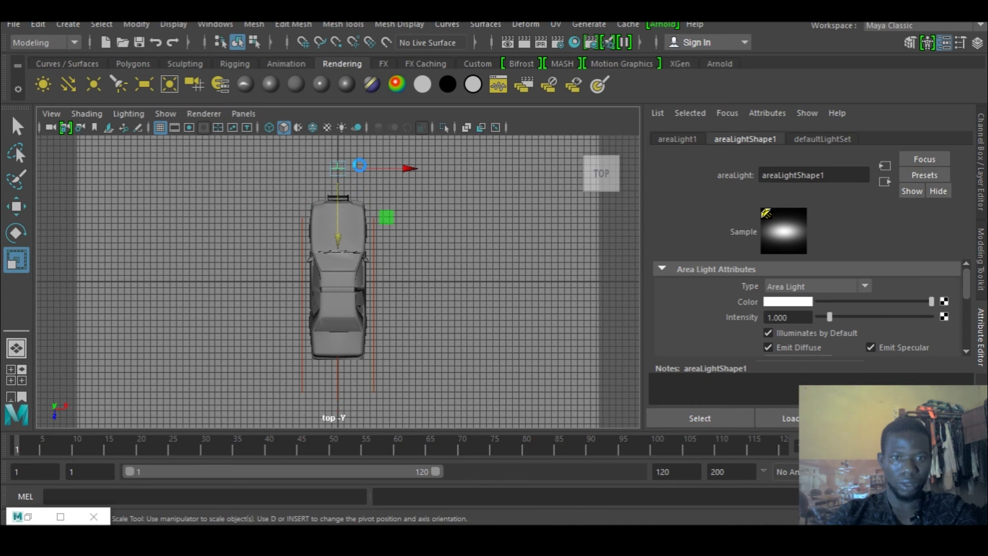
left_click_drag(337, 169, 440, 186)
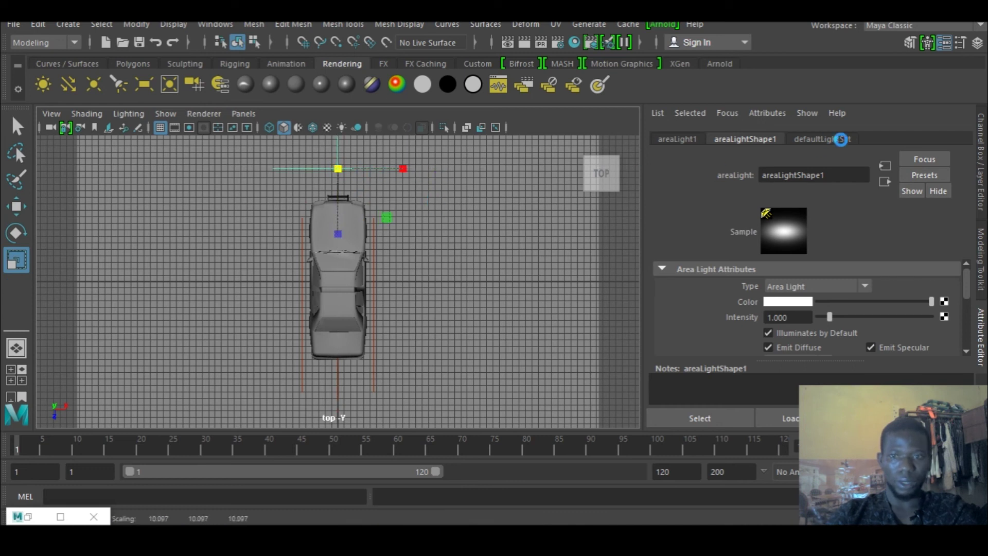
left_click(980, 175)
scroll(915, 190, "up", 5)
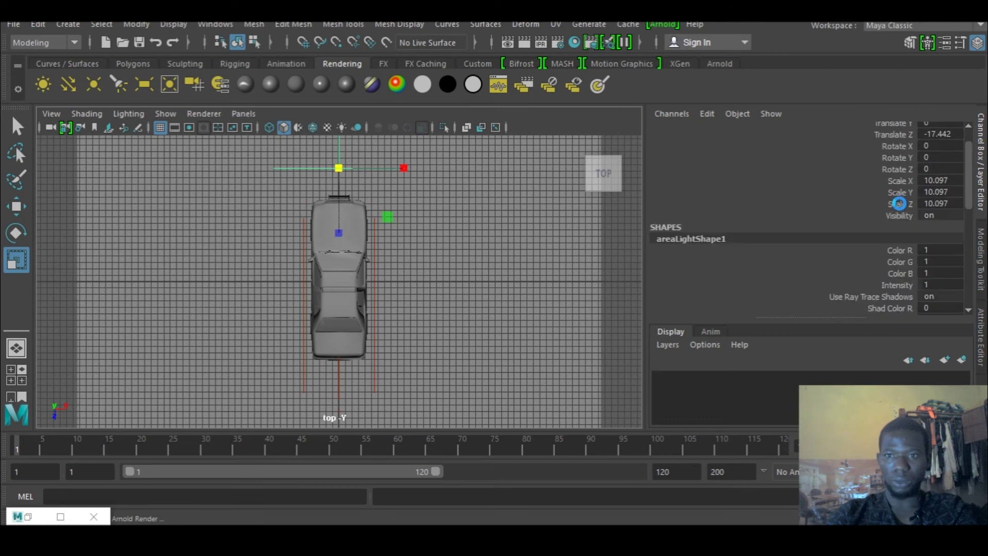
scroll(898, 204, "up", 2)
Rotate the area light to Rotate Y 180 so it faces the car
double_click(928, 185)
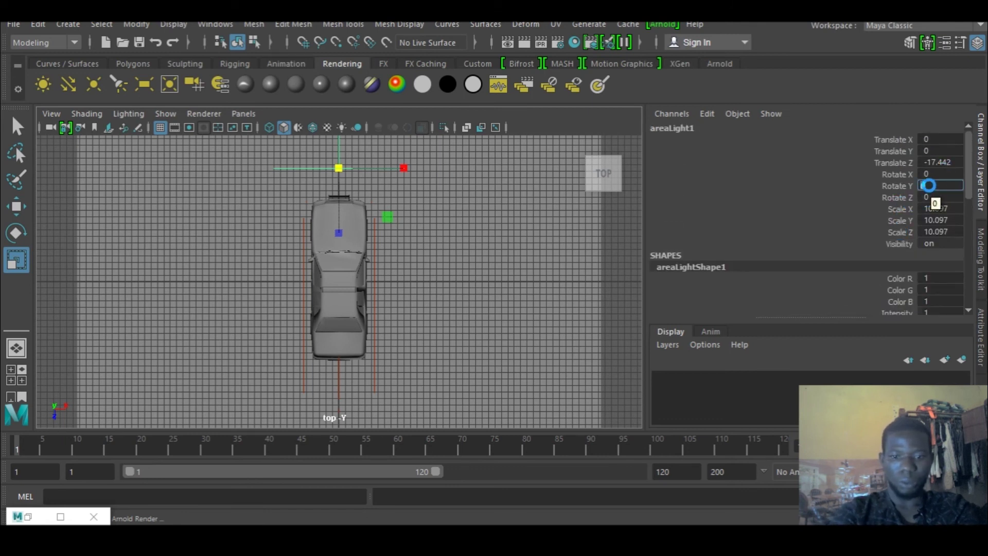
type("90")
key("Return")
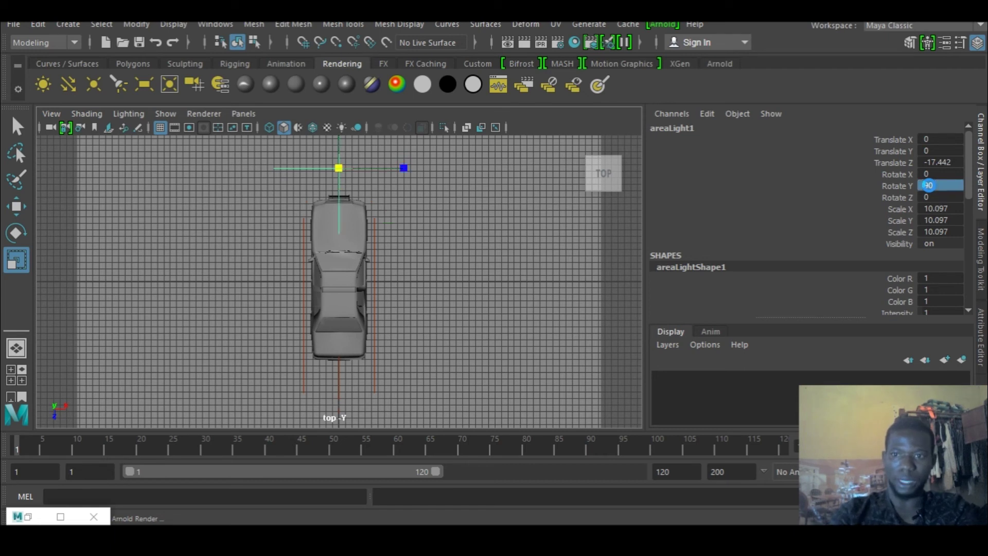
key("space")
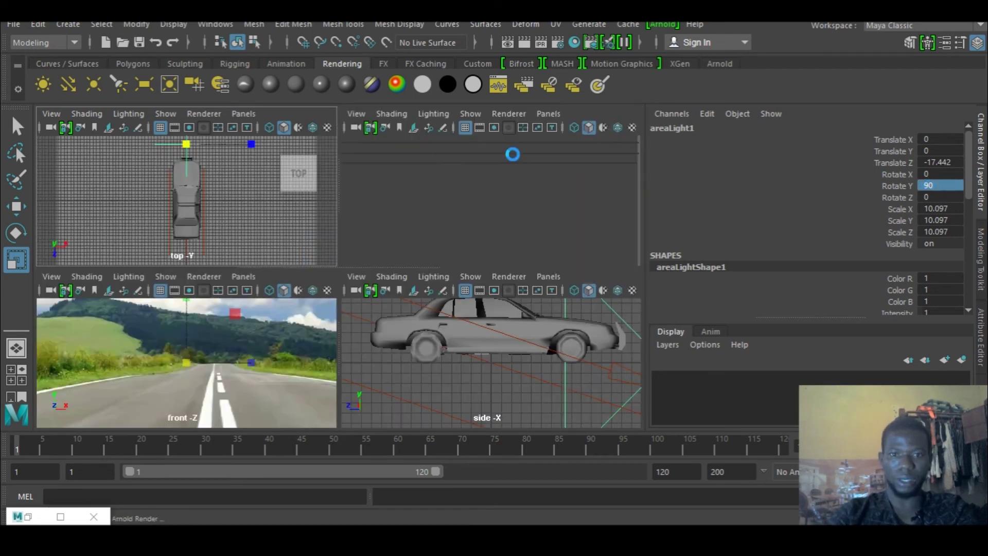
key("space")
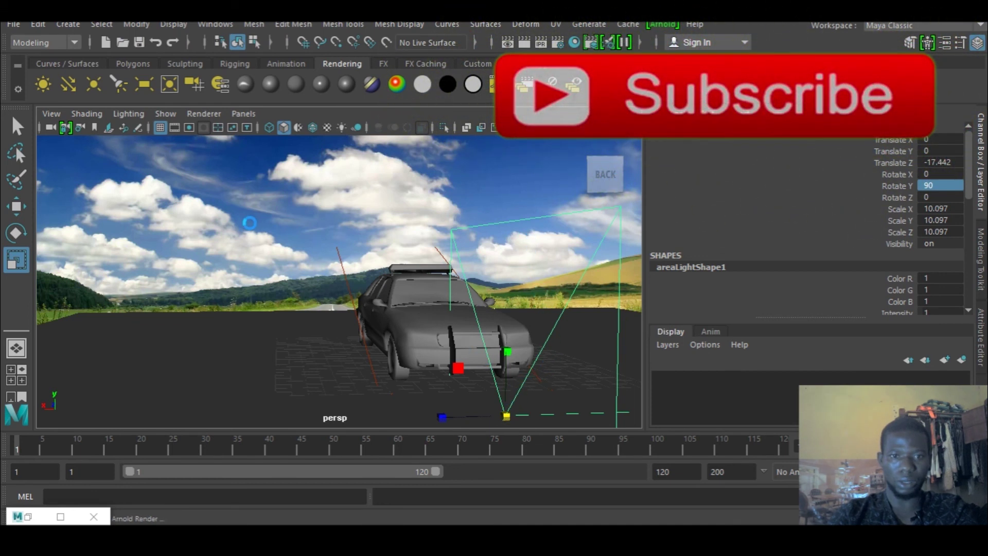
key("space")
key("space")
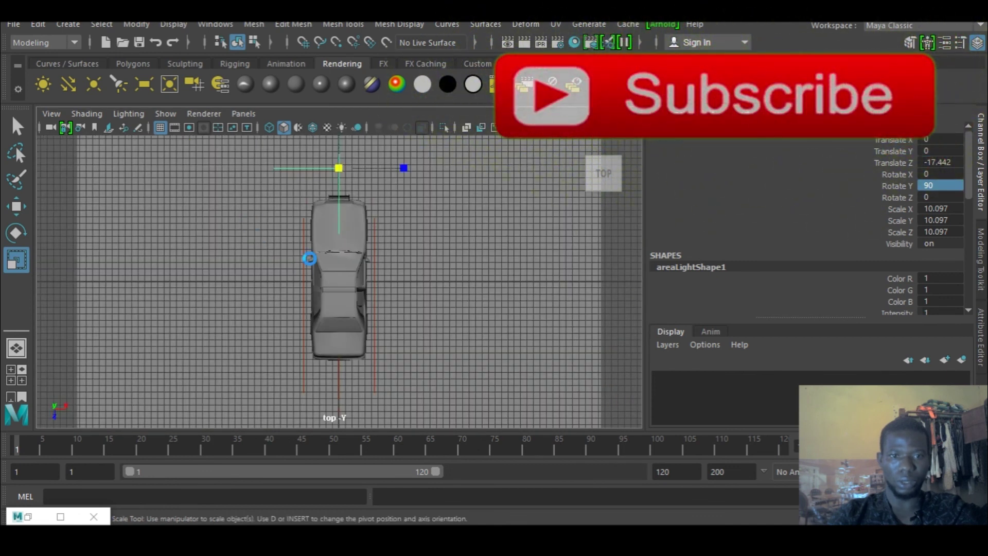
type("180")
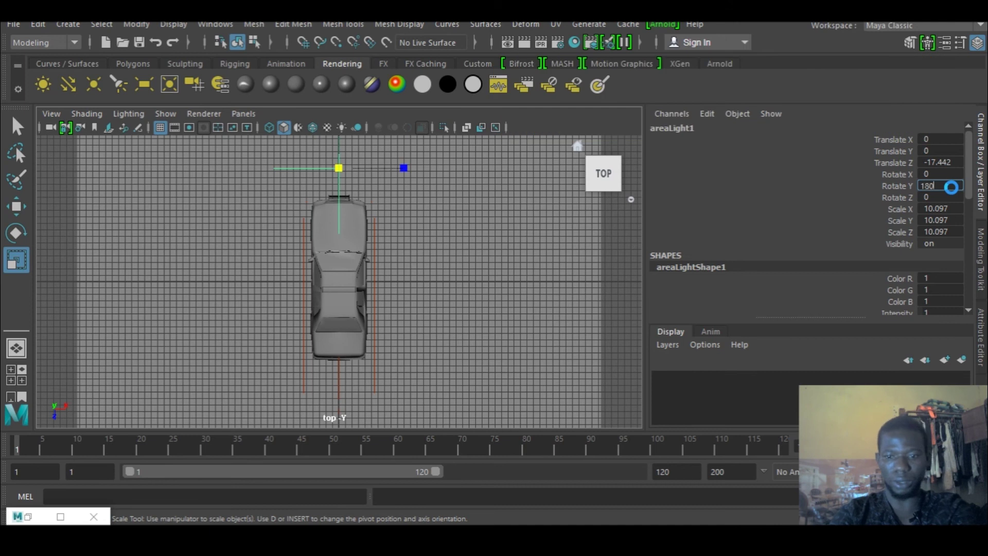
key("Return")
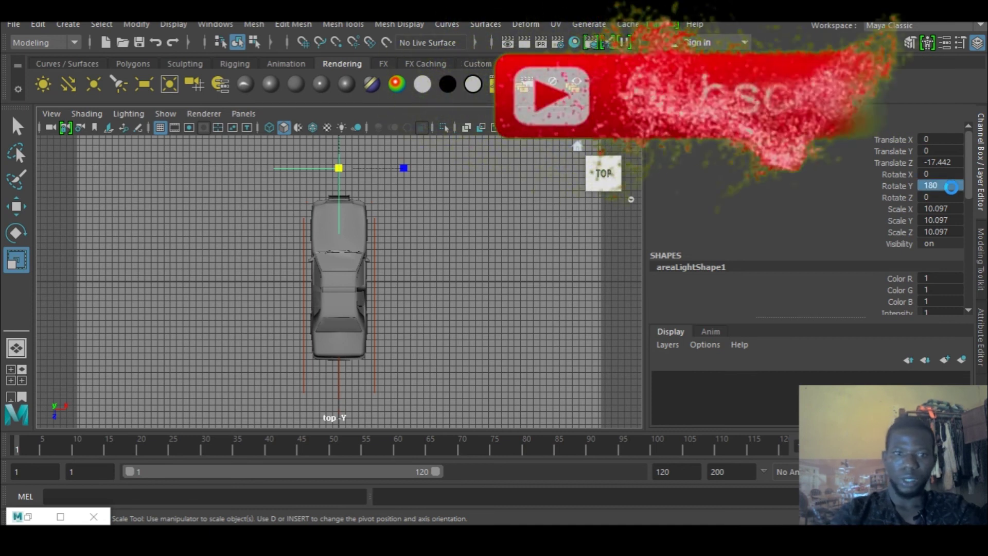
key("space")
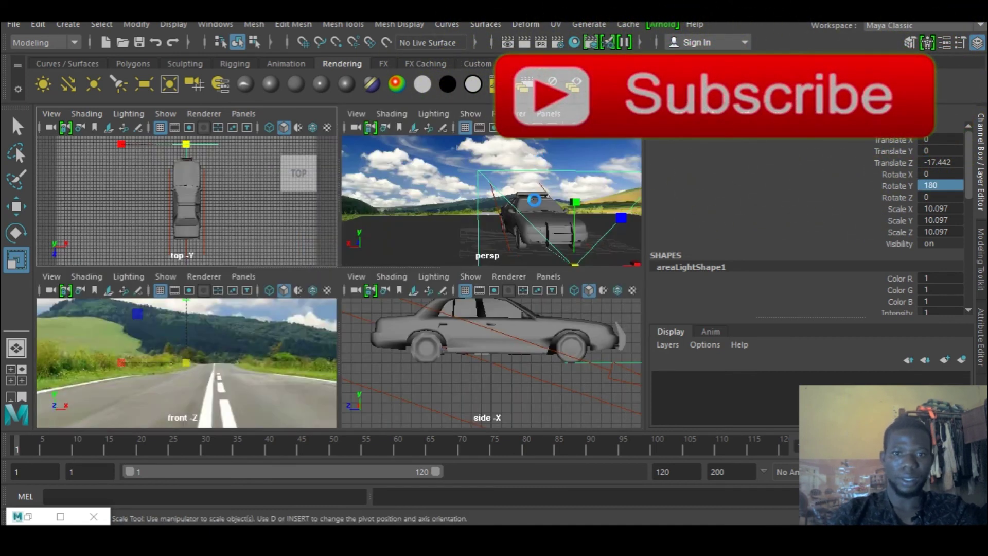
key("space")
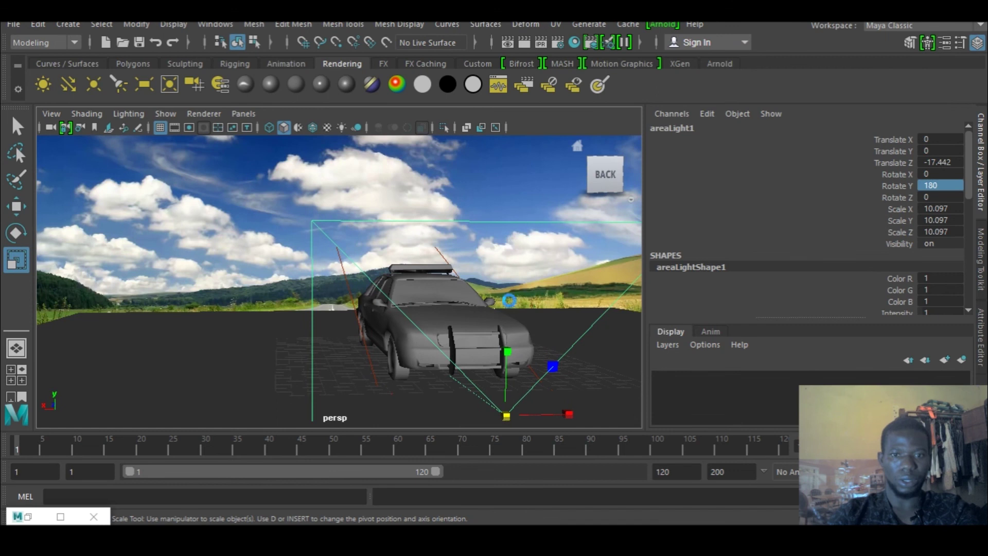
Raise the area light to Translate Y 6.144 and tilt it to Rotate X -18.609 toward the car
key("w")
mouse_move(512, 319)
middle_mouse_down()
mouse_move(517, 251)
mouse_move(511, 304)
middle_mouse_up()
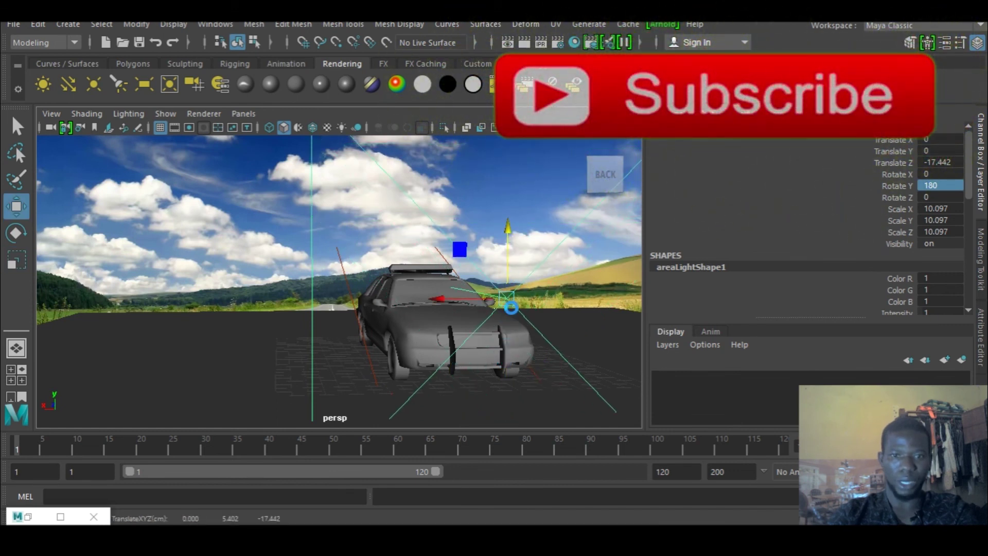
key("e")
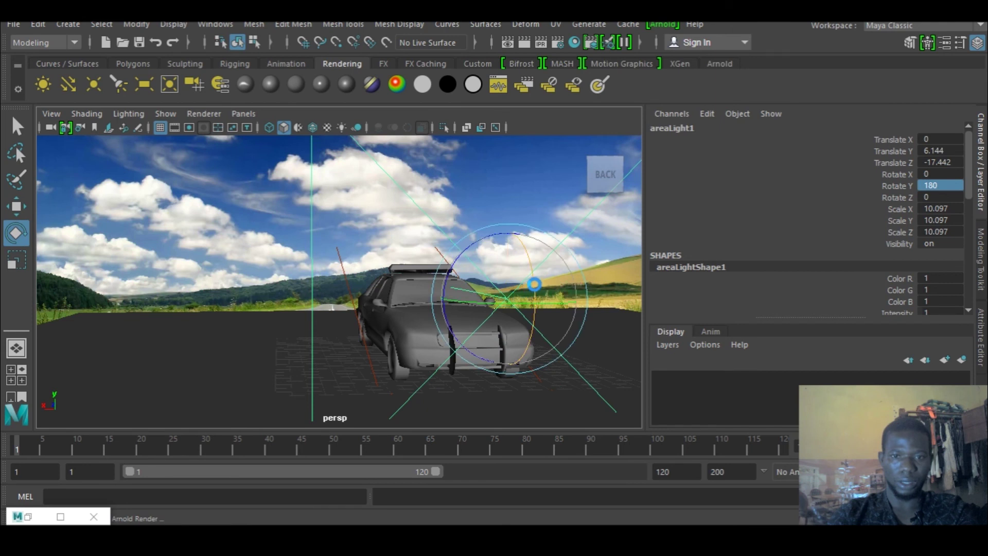
left_click_drag(530, 269, 531, 263)
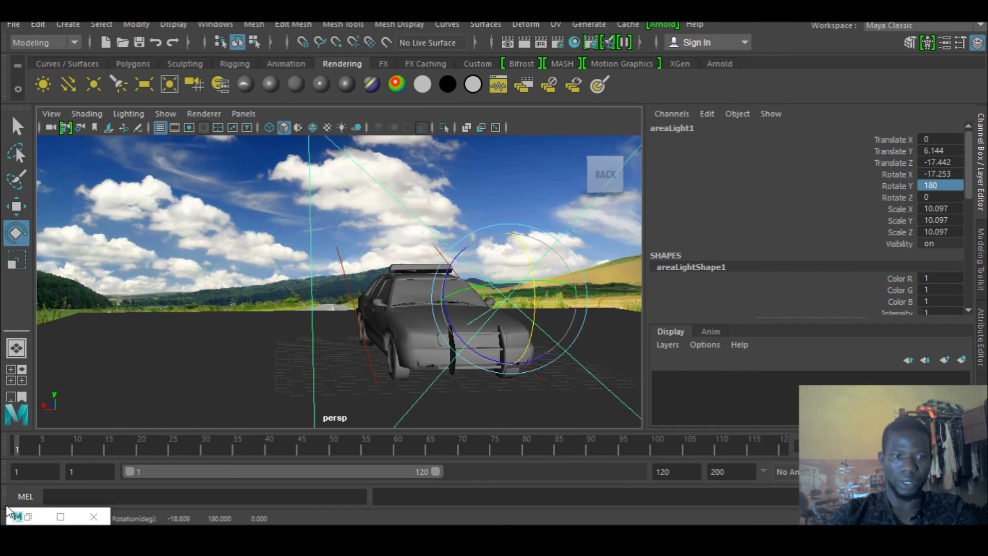
left_click(31, 515)
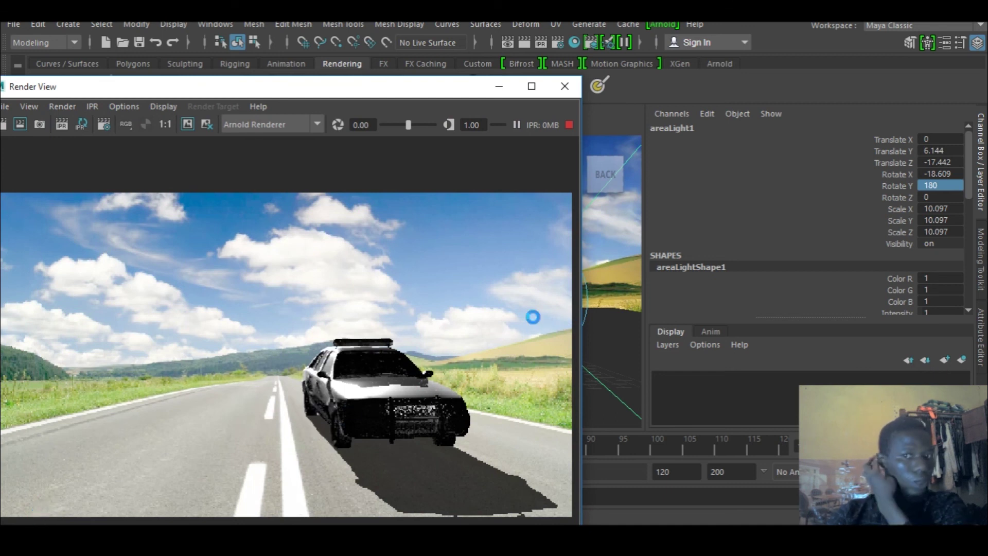
Raise areaLightShape1 Intensity from 1 to 6.364, then close the Render View
left_click(980, 314)
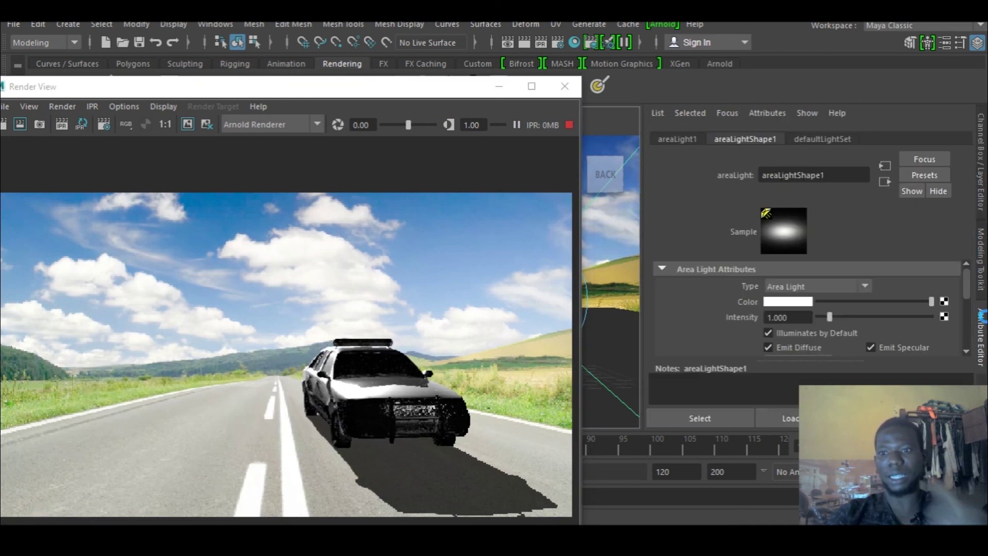
left_click_drag(829, 317, 874, 316)
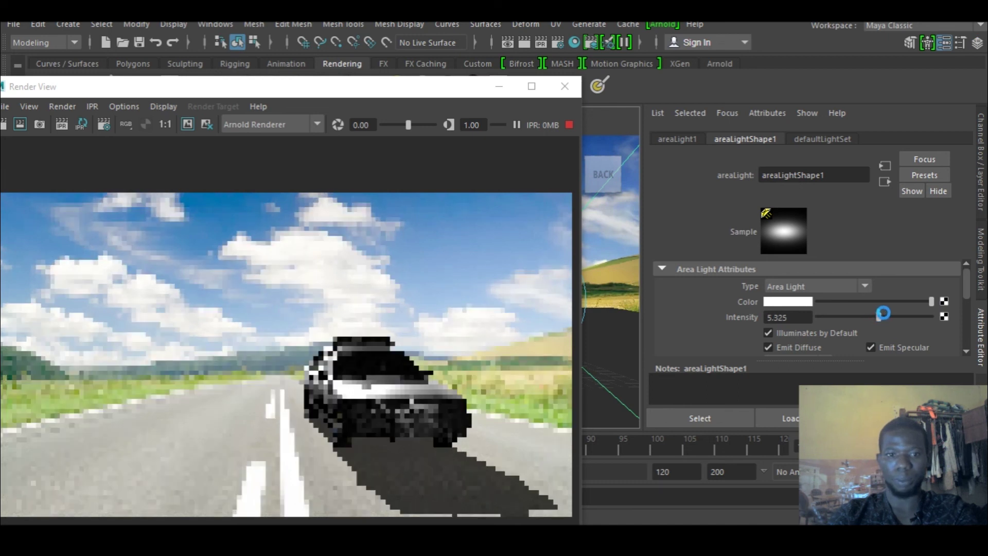
left_click_drag(884, 316, 890, 316)
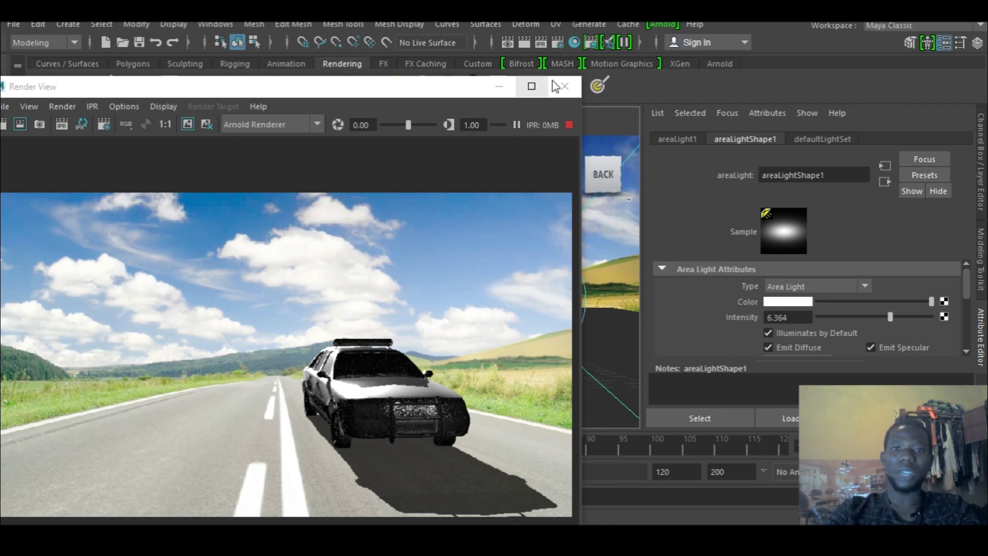
left_click(564, 86)
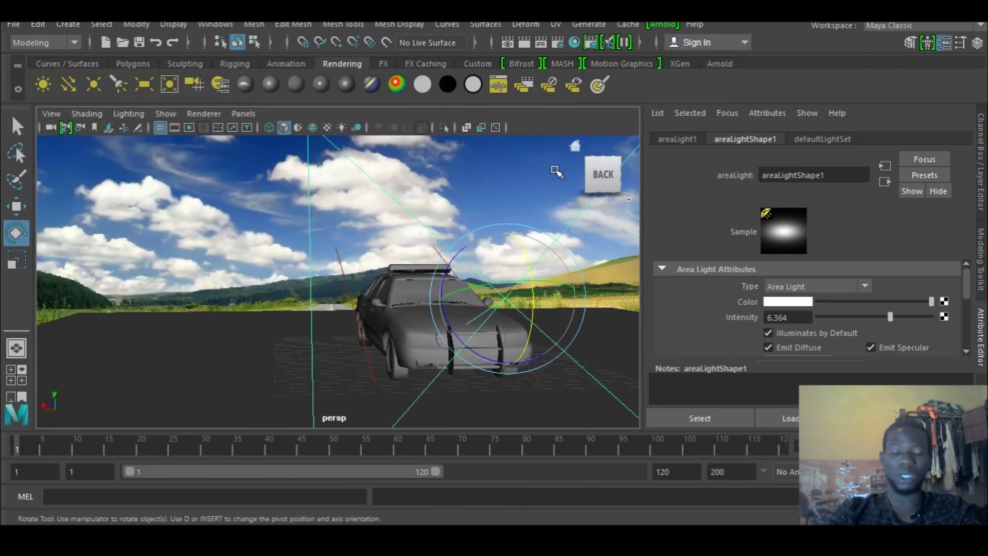